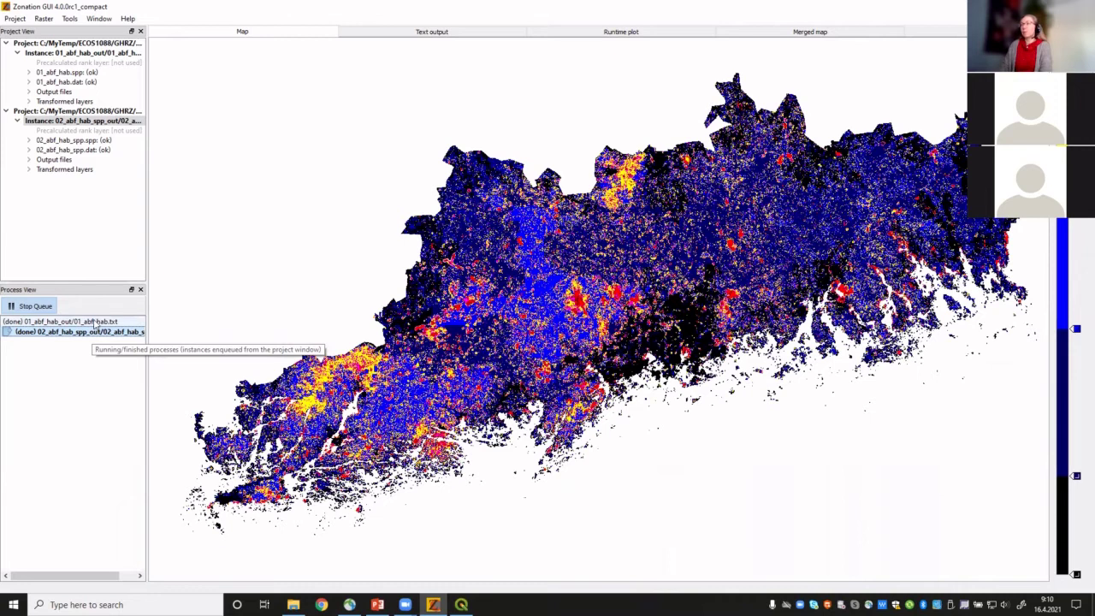
Compare the runtime plots of the finished 01_abf_hab and 02_abf_hab_spp runs.
left_click(94, 321)
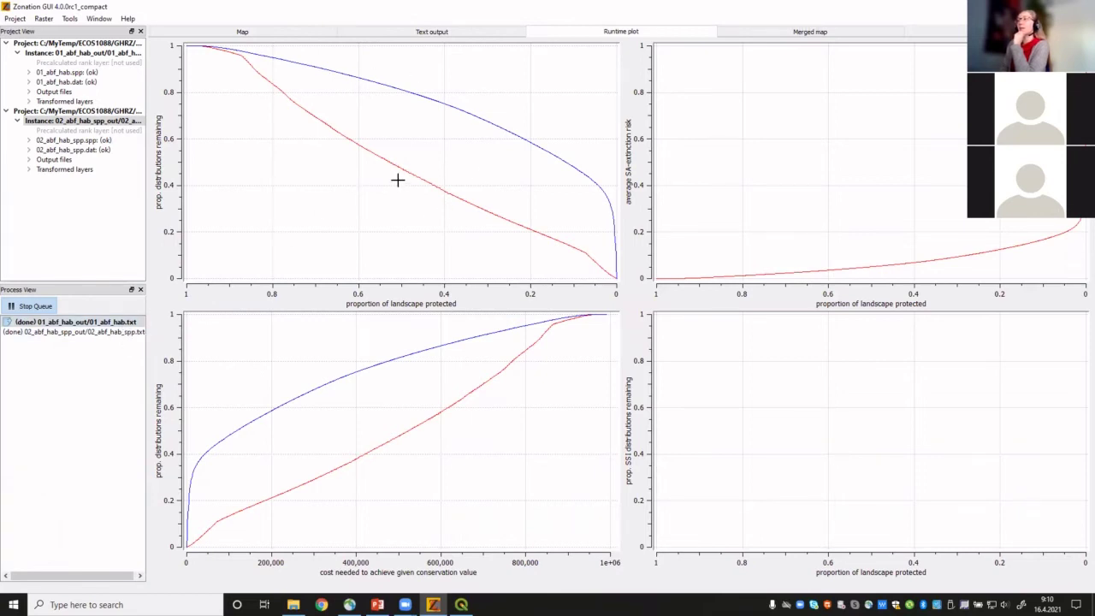
left_click(104, 333)
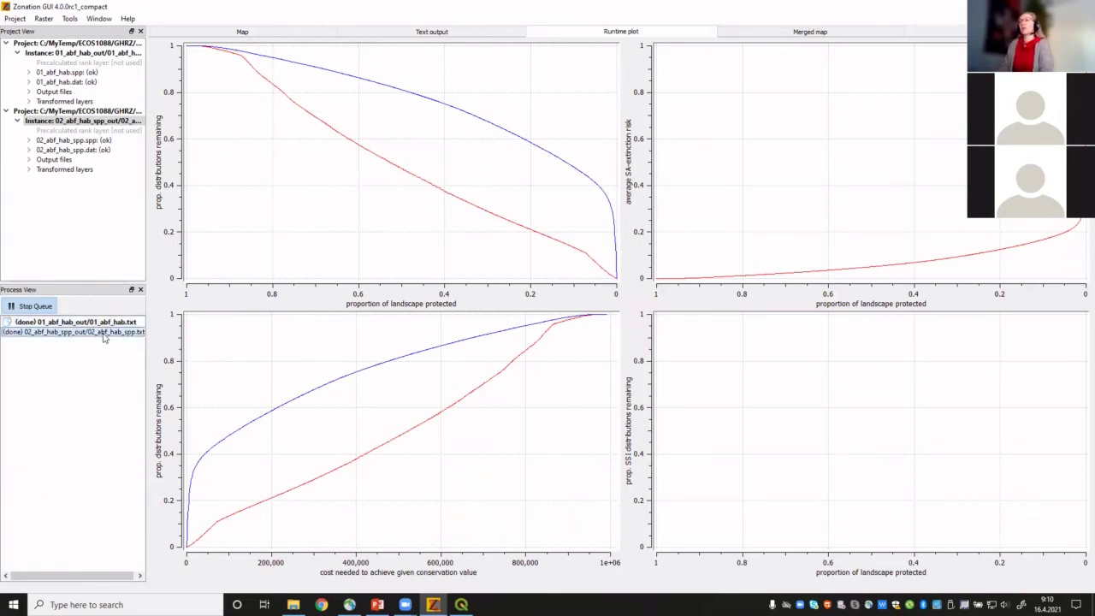
double_click(104, 332)
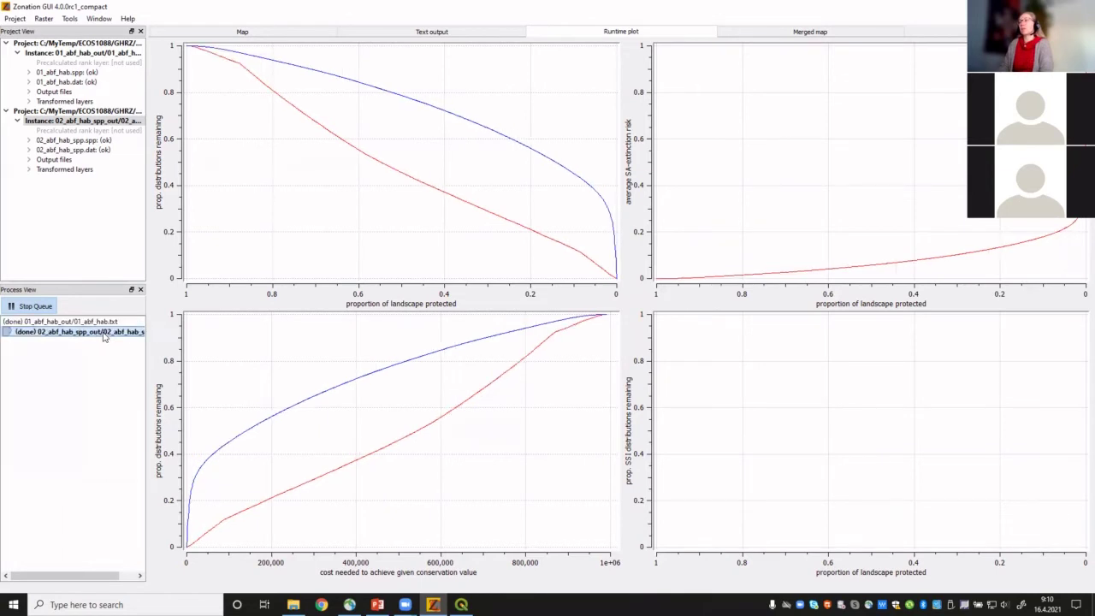
double_click(103, 323)
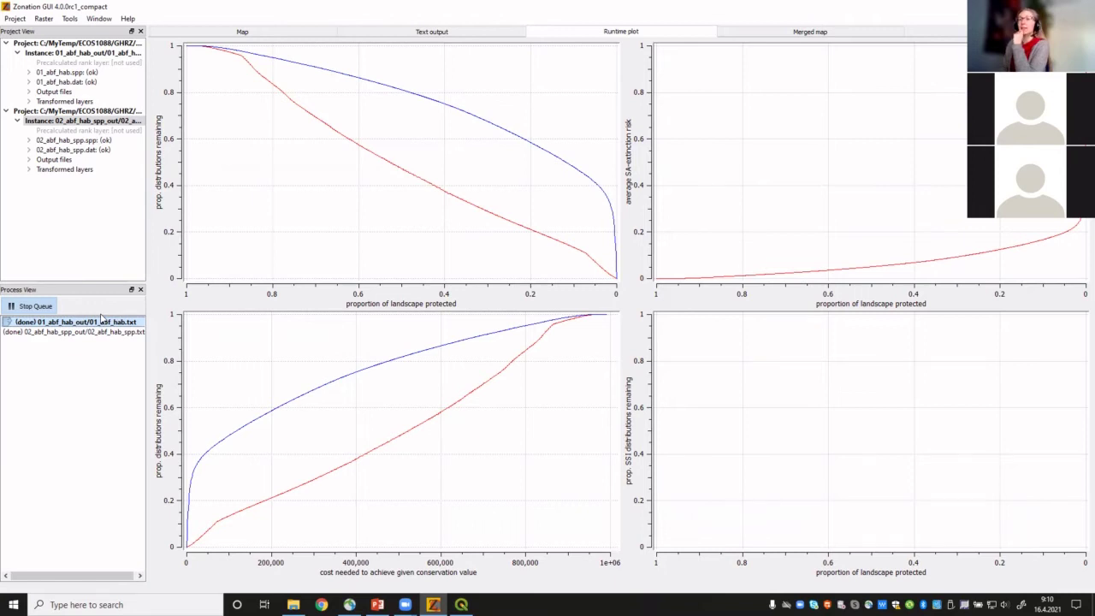
Open the interactive plot window for the 01_abf_hab instance and enlarge it.
left_click(76, 53)
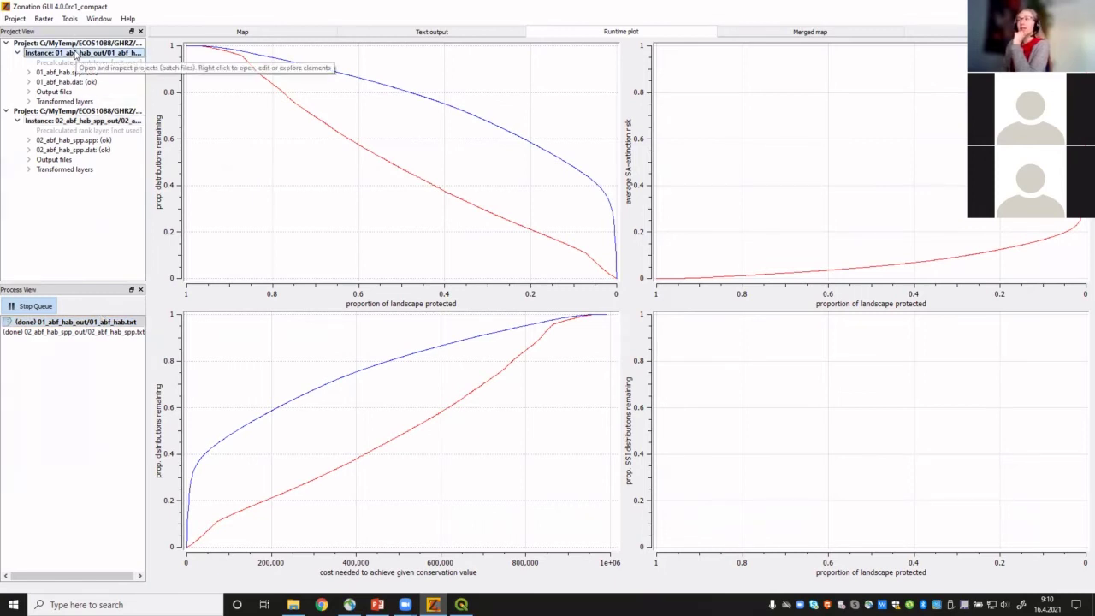
right_click(77, 56)
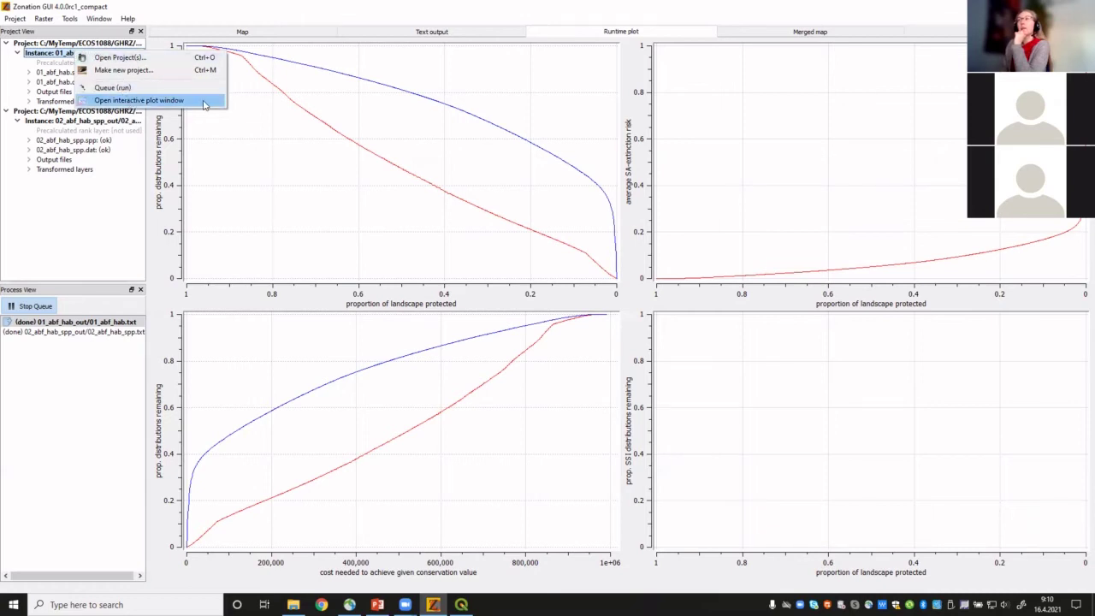
left_click(206, 104)
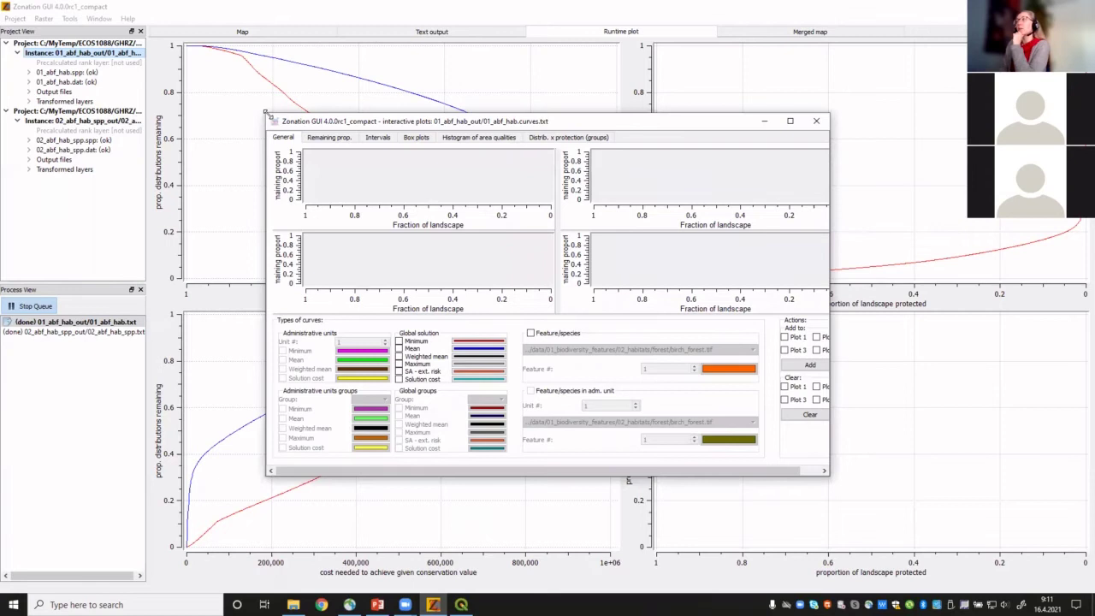
left_click_drag(266, 113, 151, 57)
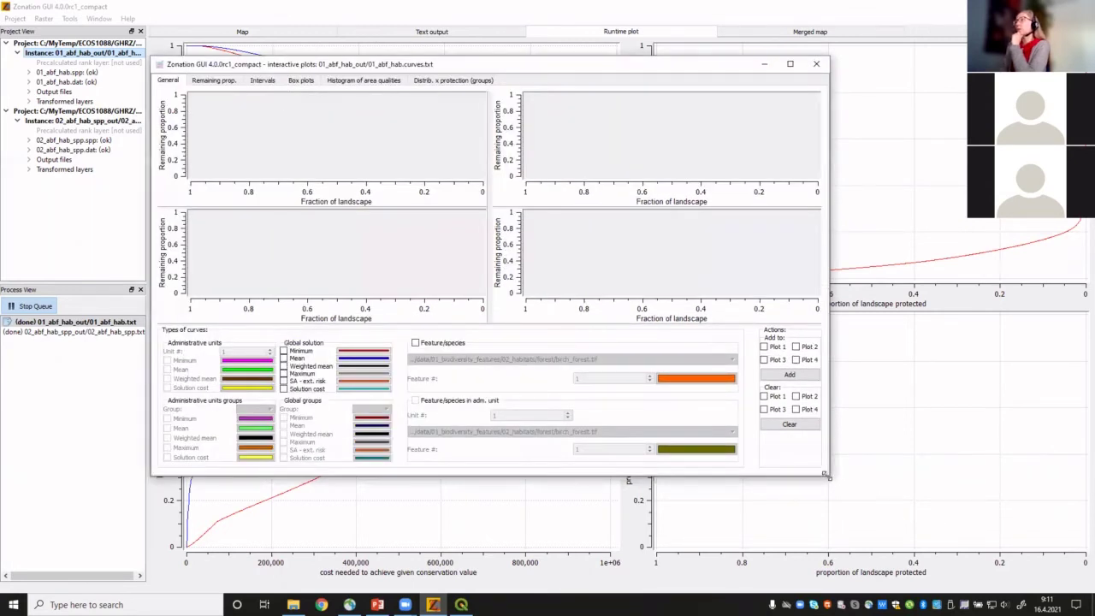
left_click_drag(828, 475, 877, 522)
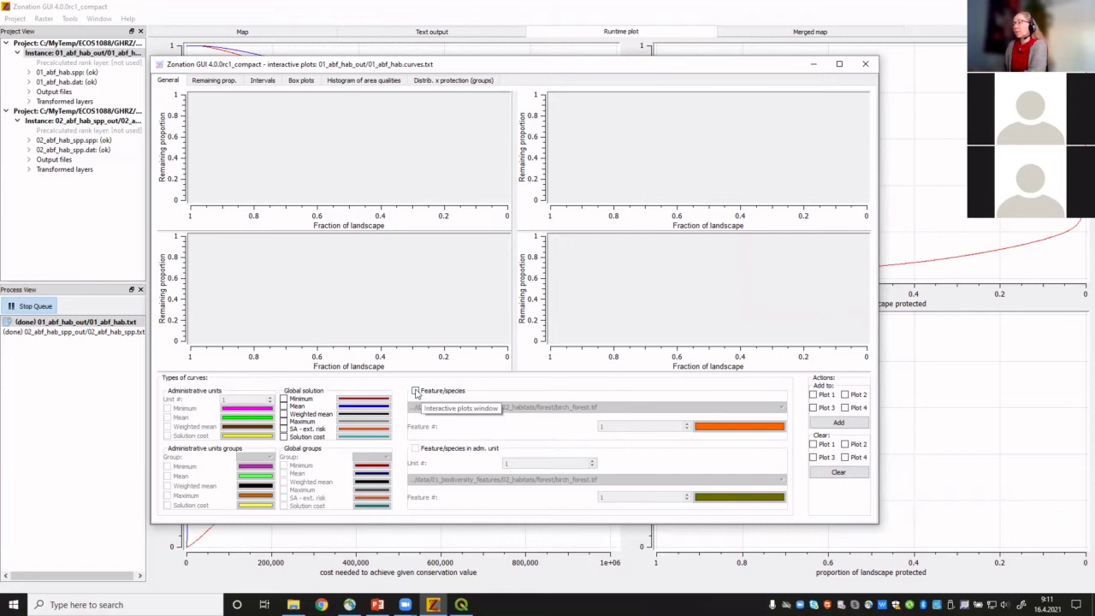
Enable the feature/species curve for birch_forest.tif and set its colour to yellow-green (RGB 170, 255, 0).
left_click(415, 390)
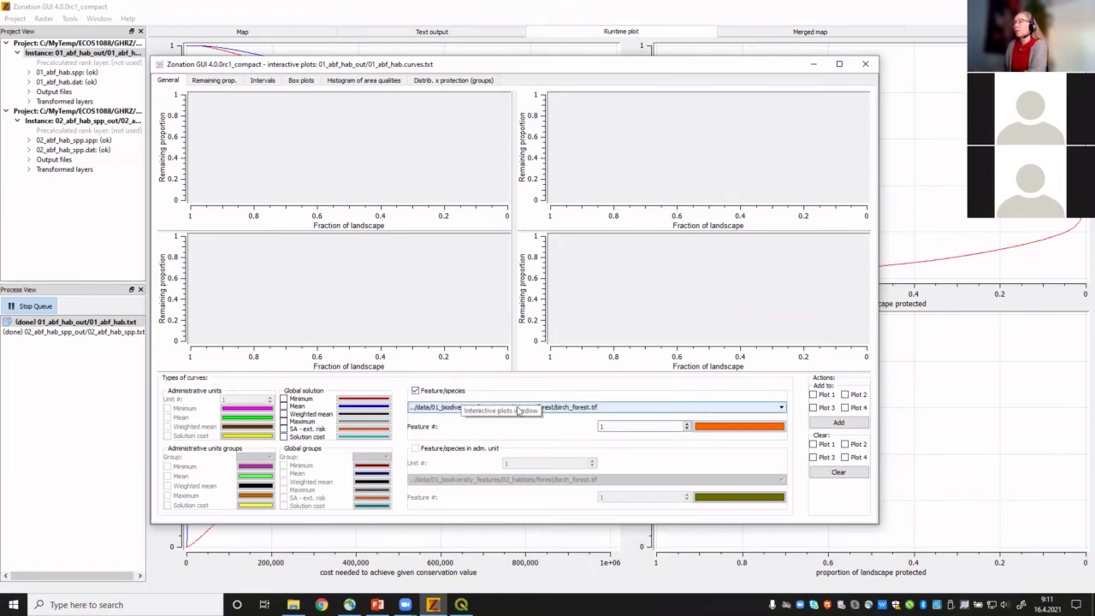
left_click(781, 411)
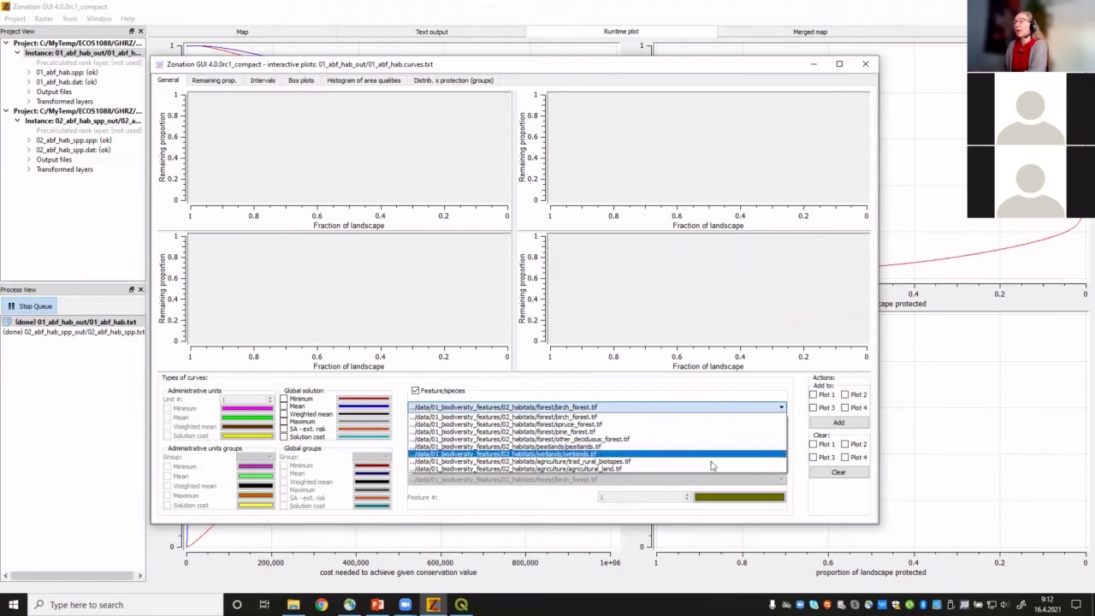
left_click(622, 418)
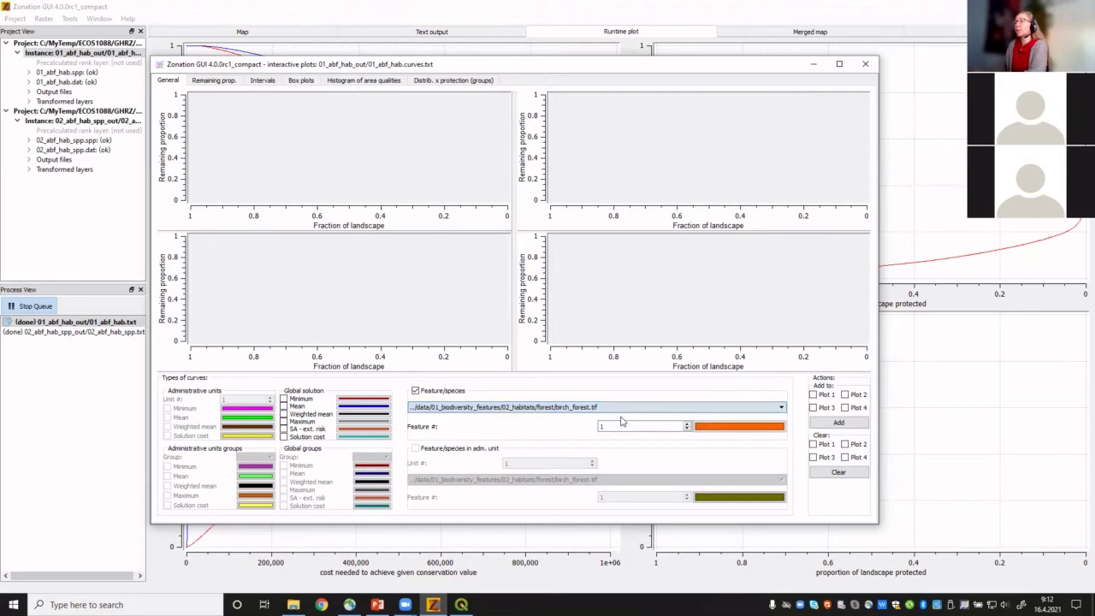
left_click(735, 428)
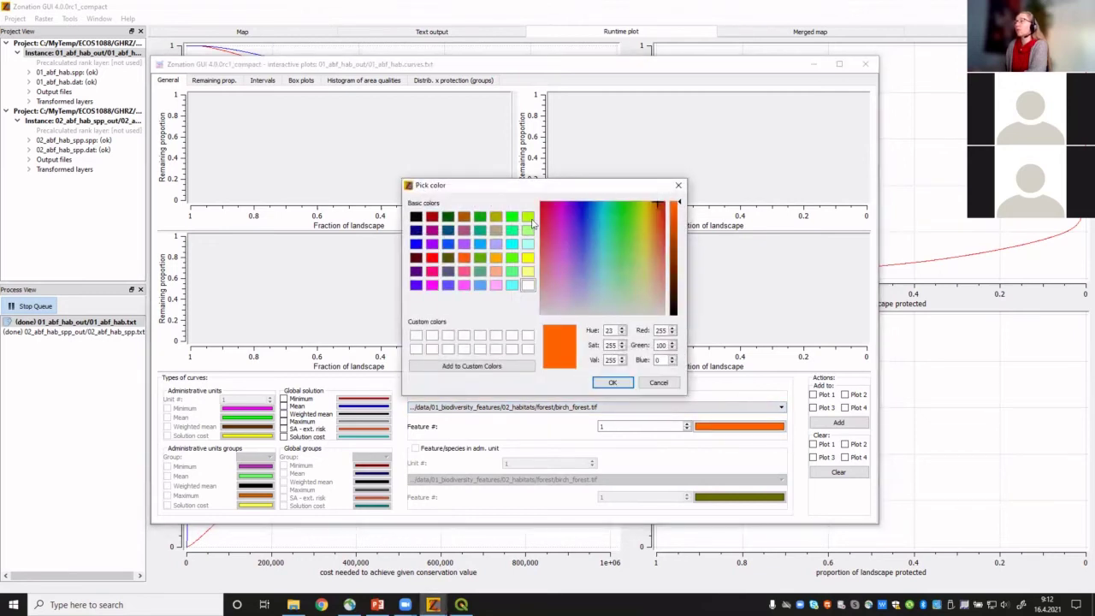
left_click(530, 219)
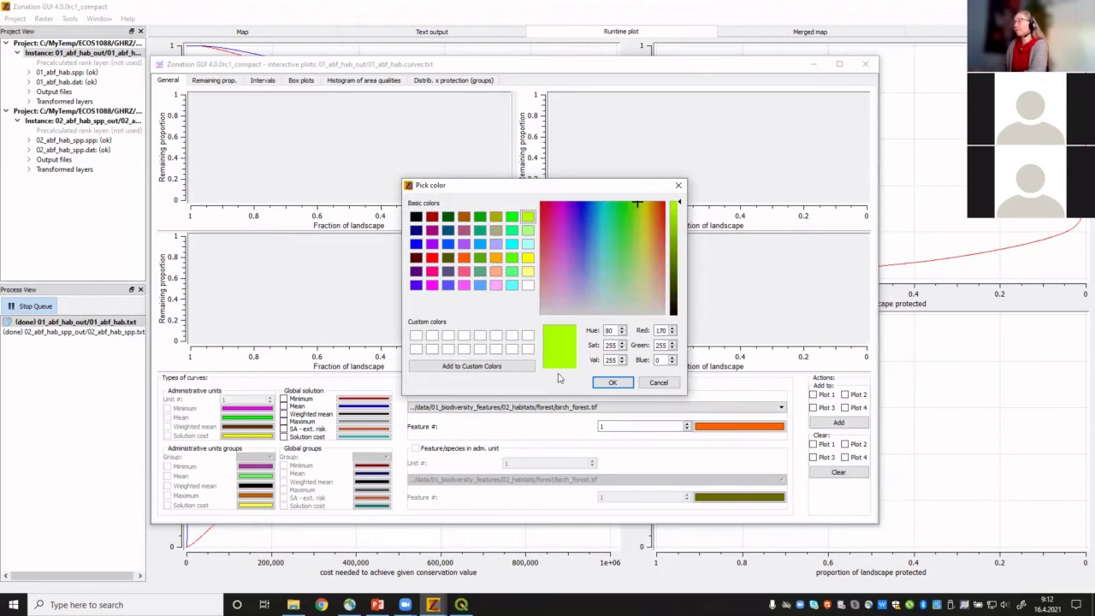
left_click(612, 383)
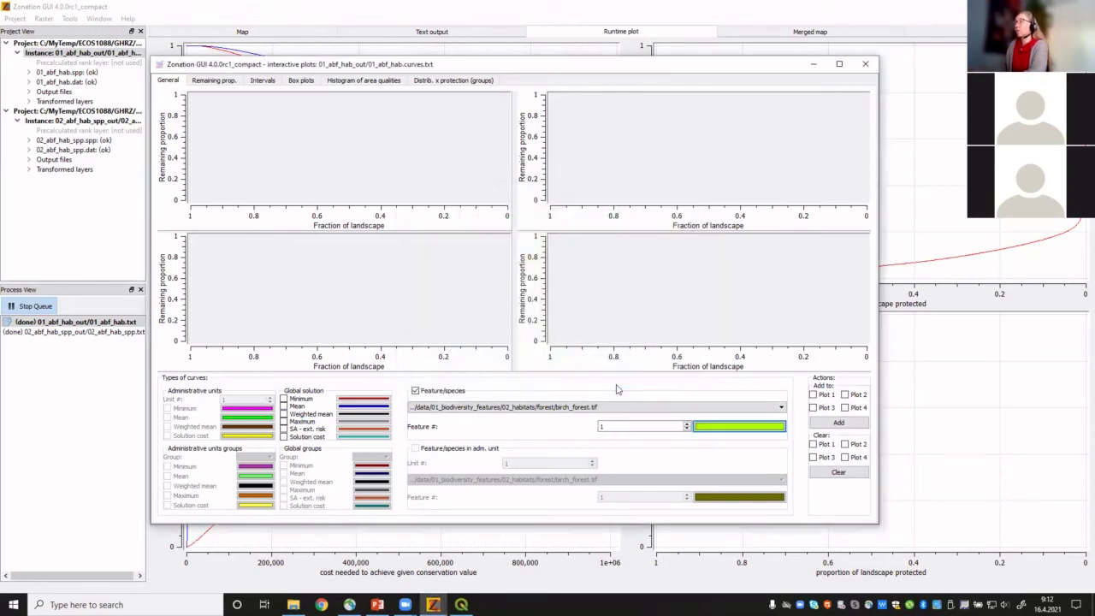
Enter feature number 1 and add the birch forest curve to Plot 1.
double_click(602, 427)
key("BackSpace")
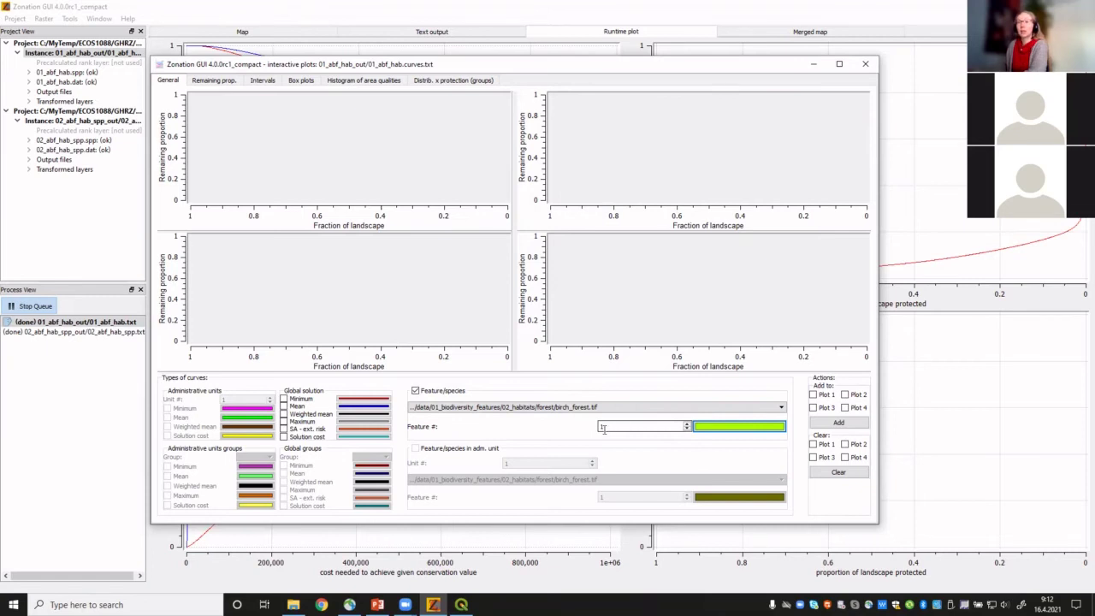
type("1")
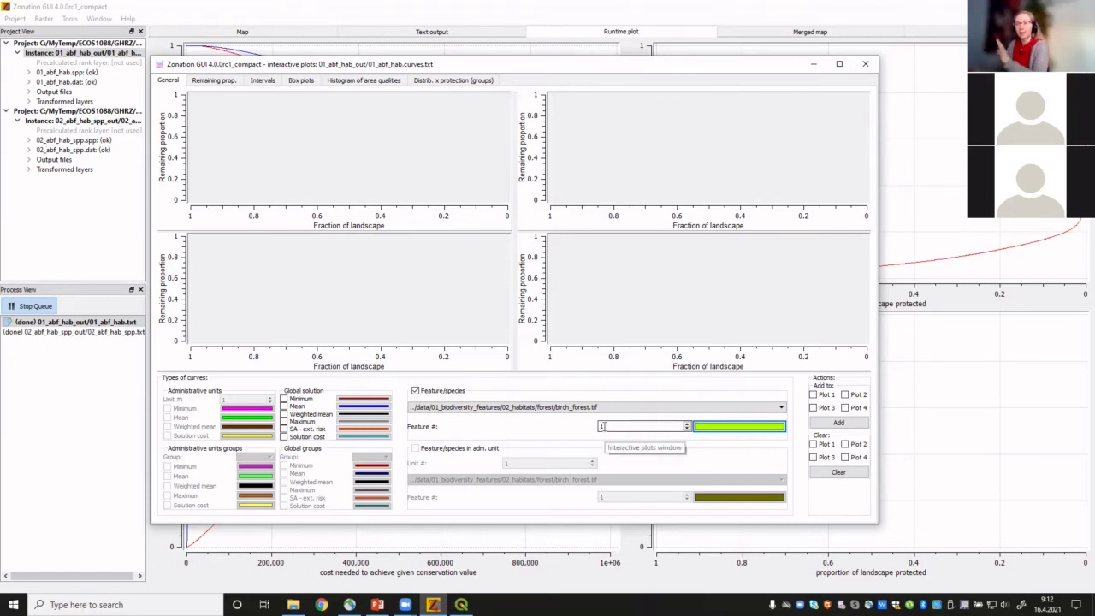
left_click(814, 395)
left_click(834, 423)
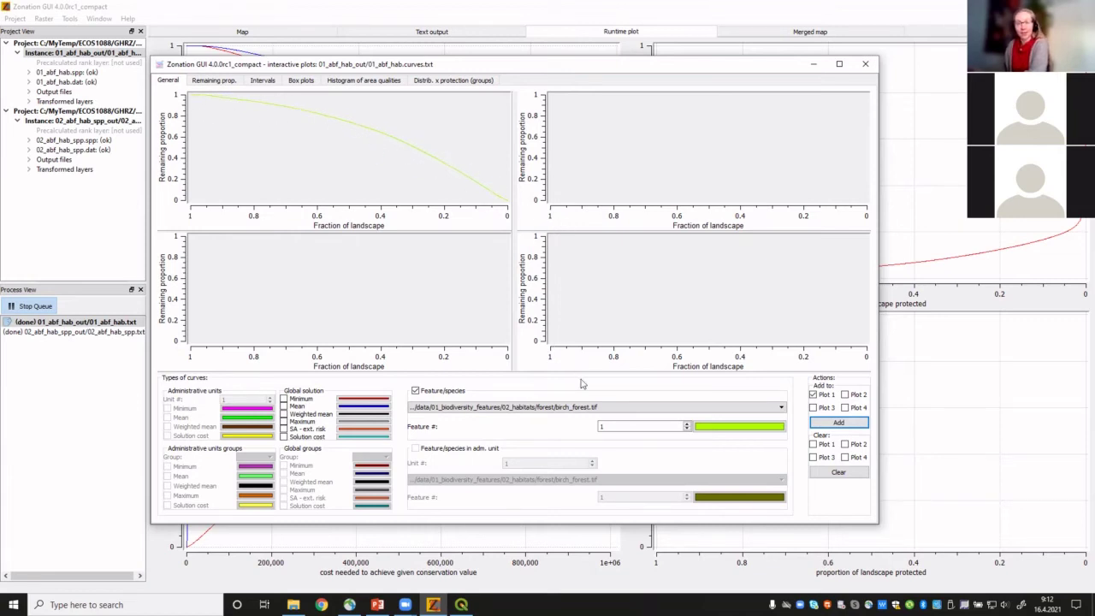
Add the spruce_forest.tif feature curve to Plot 1 in dark green (RGB 0, 104, 0).
left_click(779, 409)
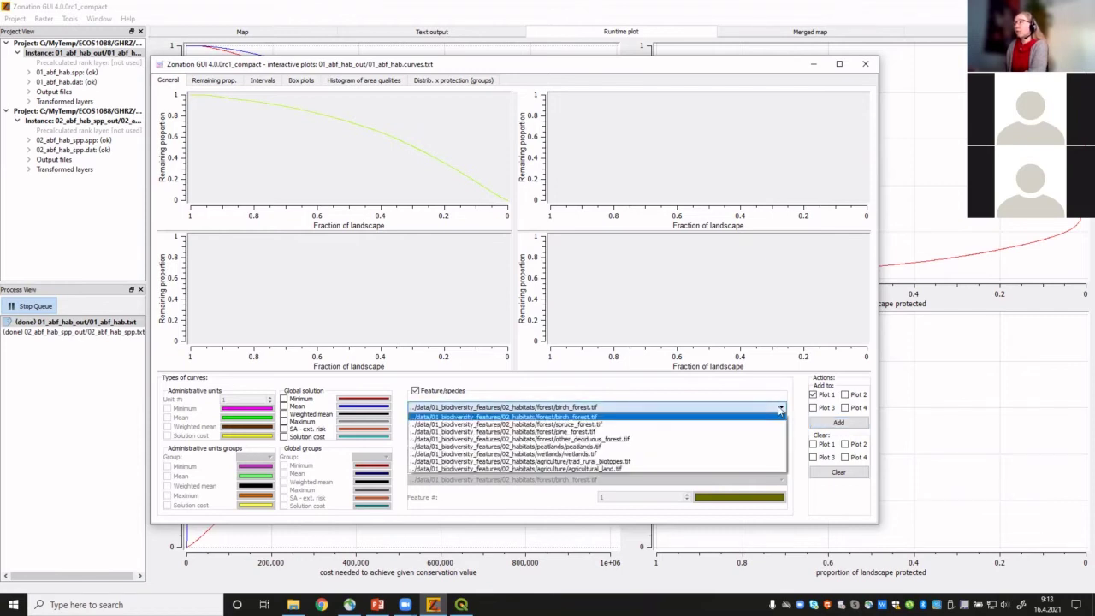
left_click(720, 426)
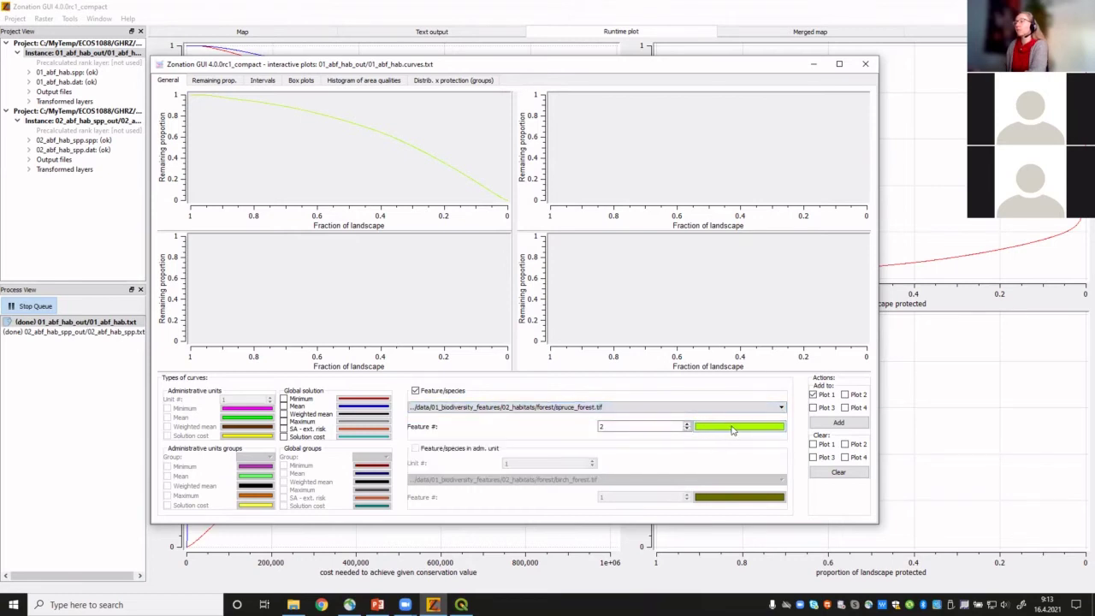
left_click(732, 430)
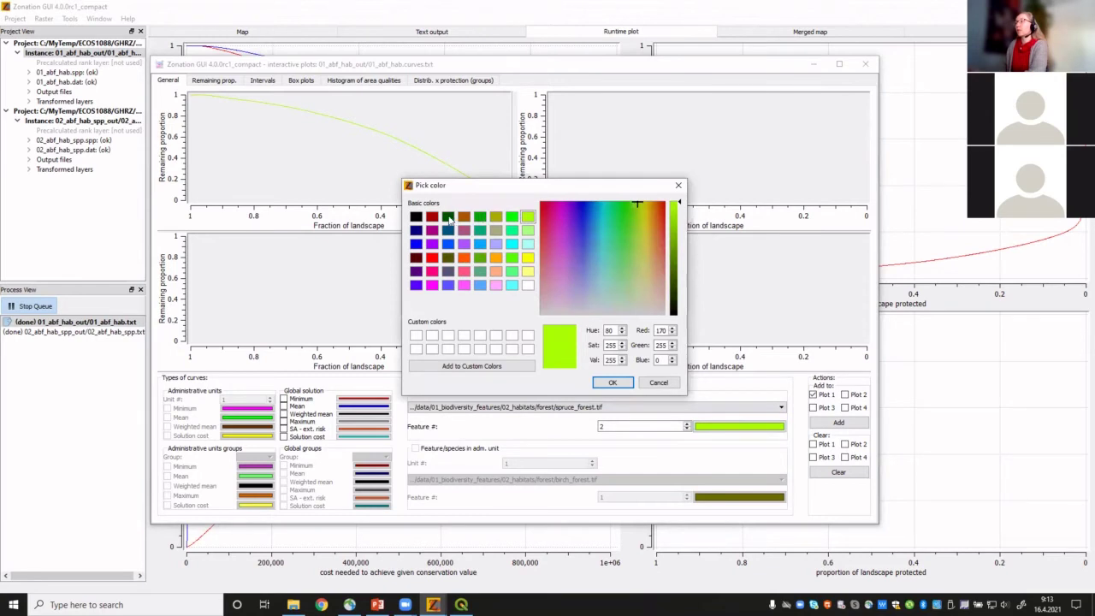
left_click(448, 218)
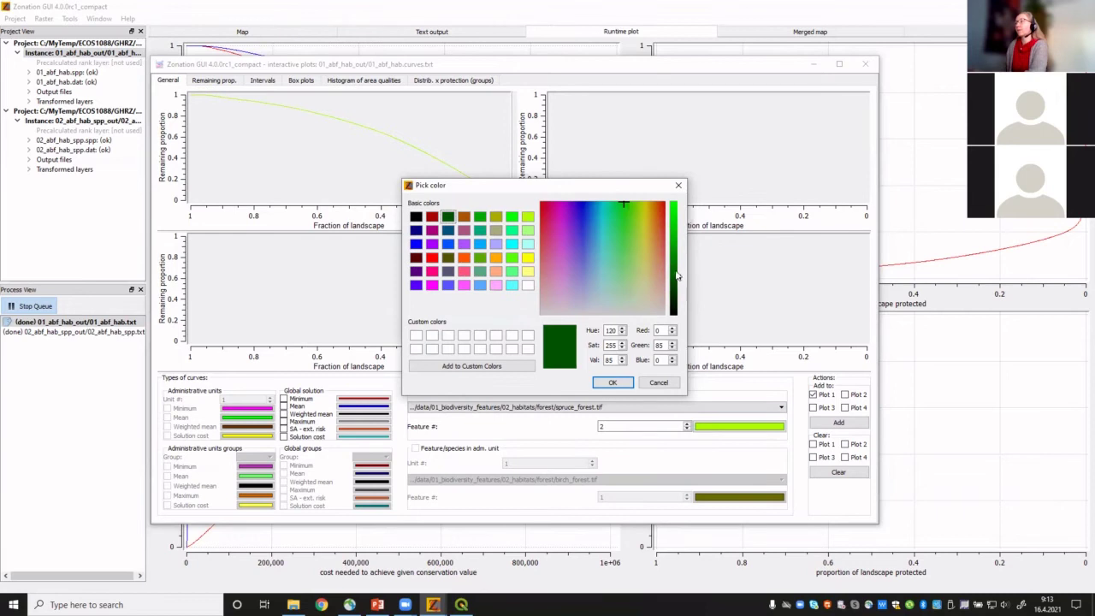
left_click_drag(680, 278, 680, 267)
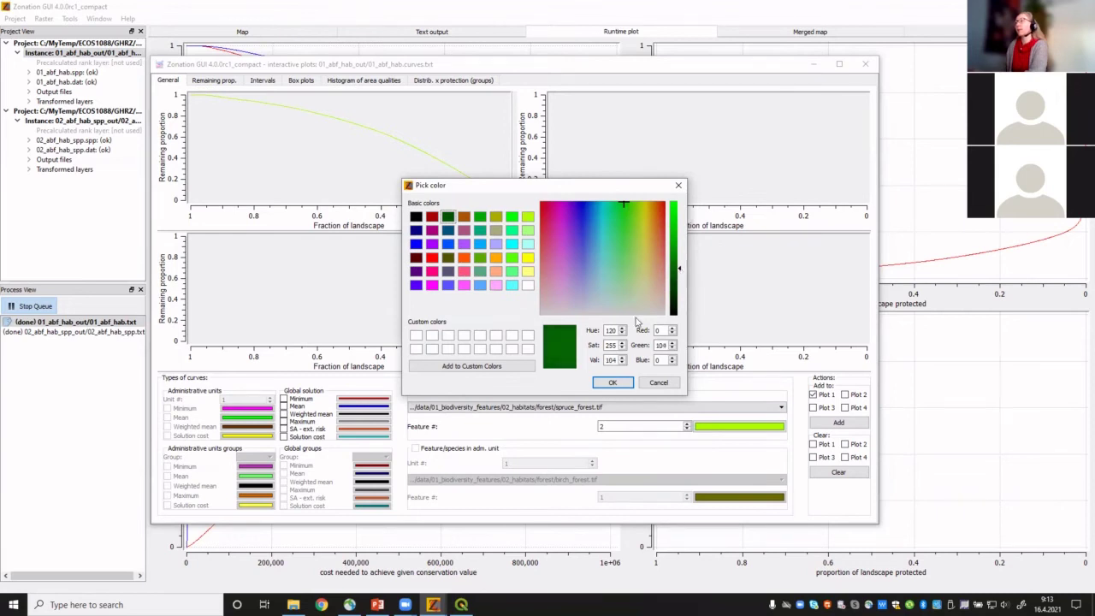
left_click(613, 384)
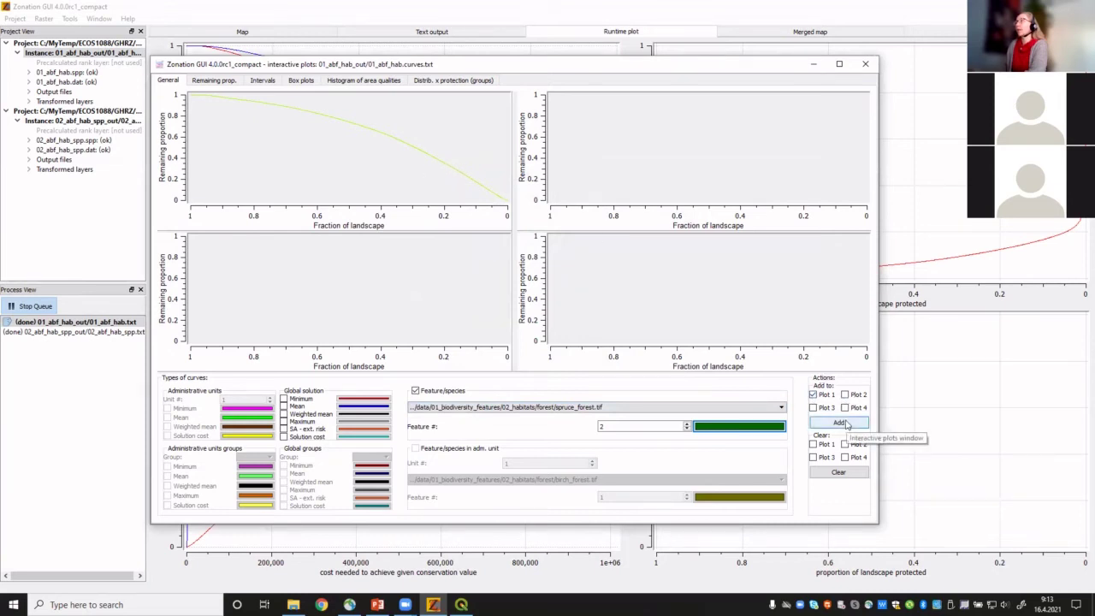
left_click(840, 424)
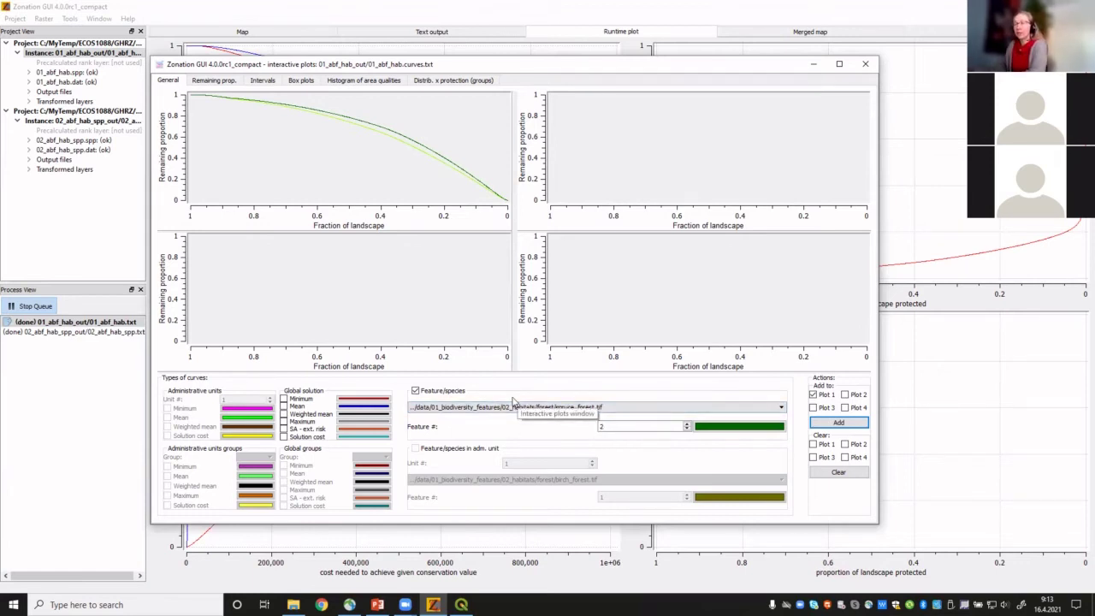
Add the pine_forest.tif feature curve to Plot 1 in black.
left_click(780, 409)
left_click(724, 434)
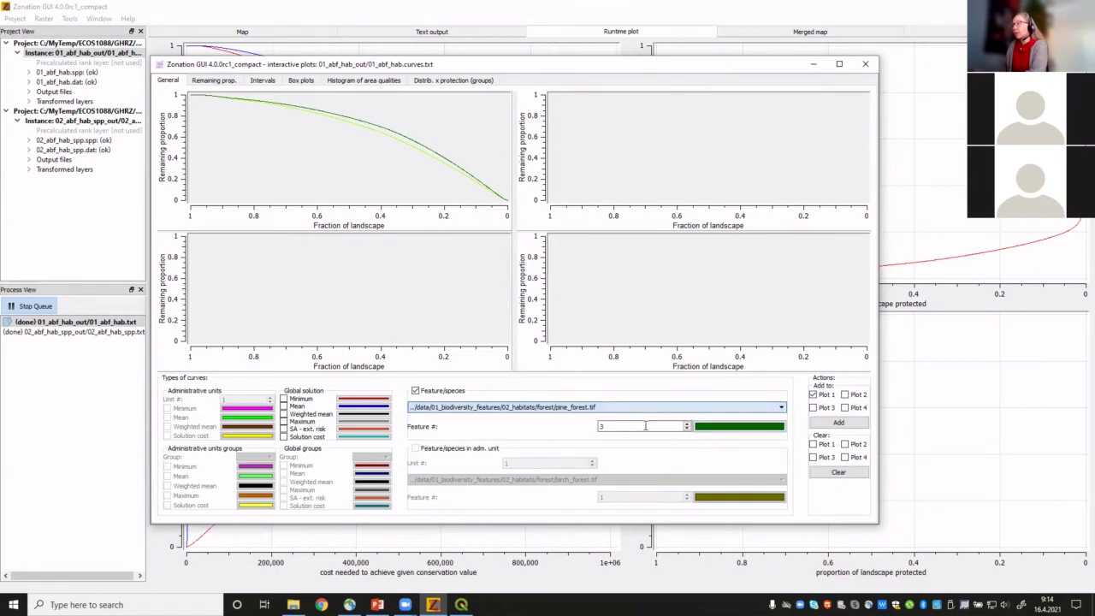
left_click(756, 432)
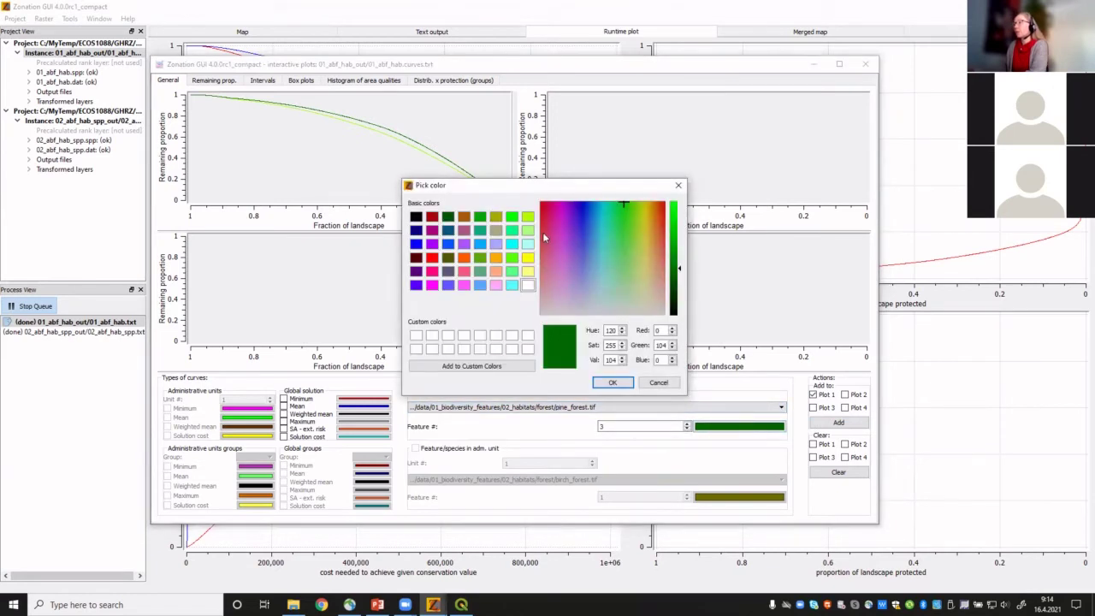
left_click(416, 217)
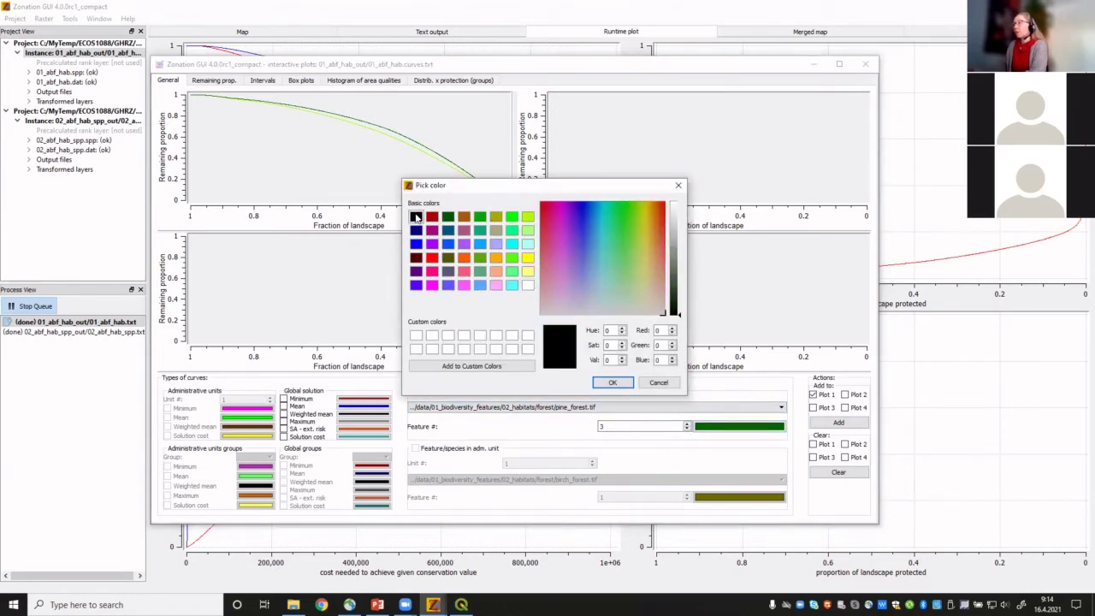
left_click(610, 384)
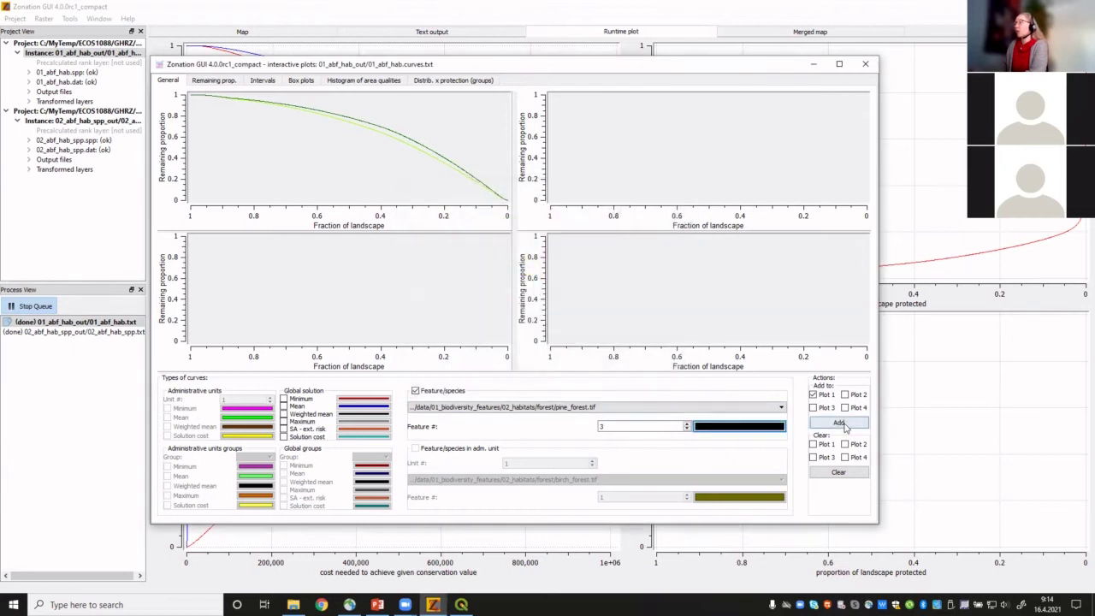
left_click(838, 422)
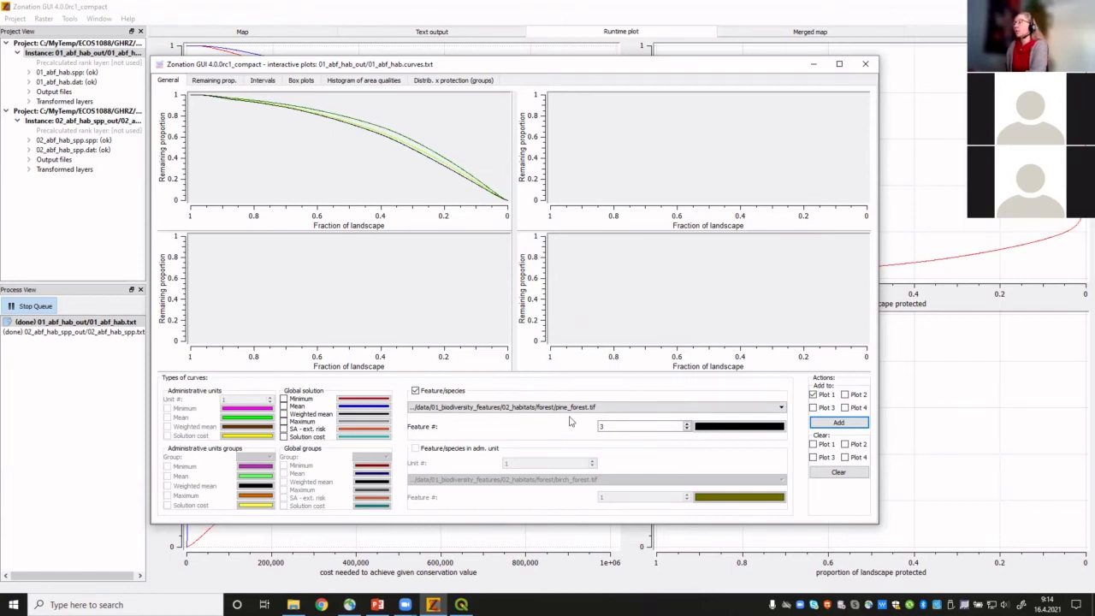
Add the other_deciduous_forest.tif feature curve to Plot 1 in teal green (RGB 0, 170, 127).
left_click(715, 408)
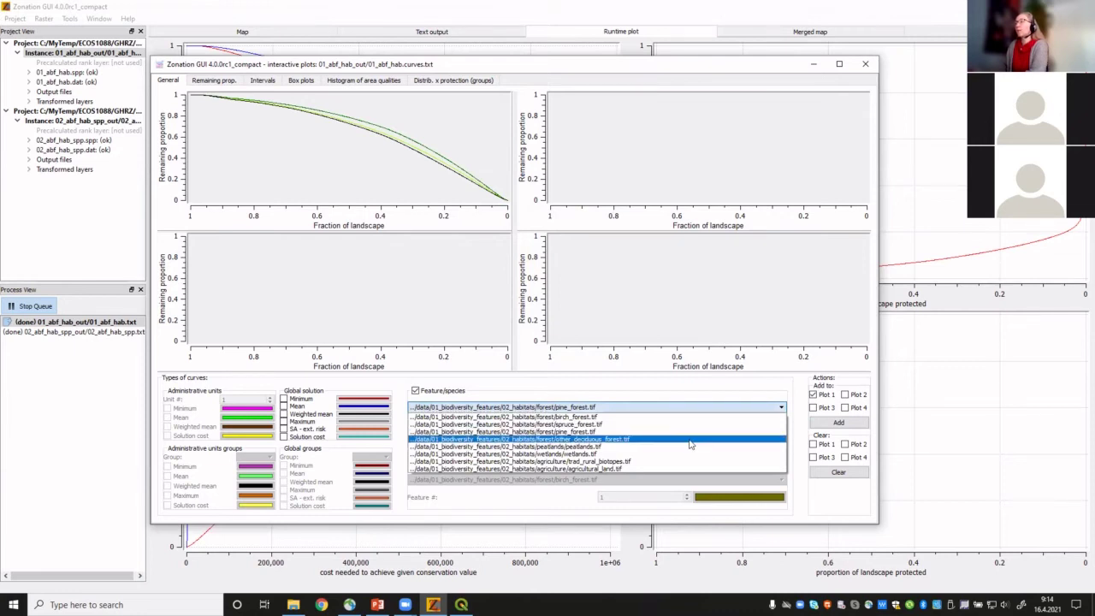
left_click(690, 444)
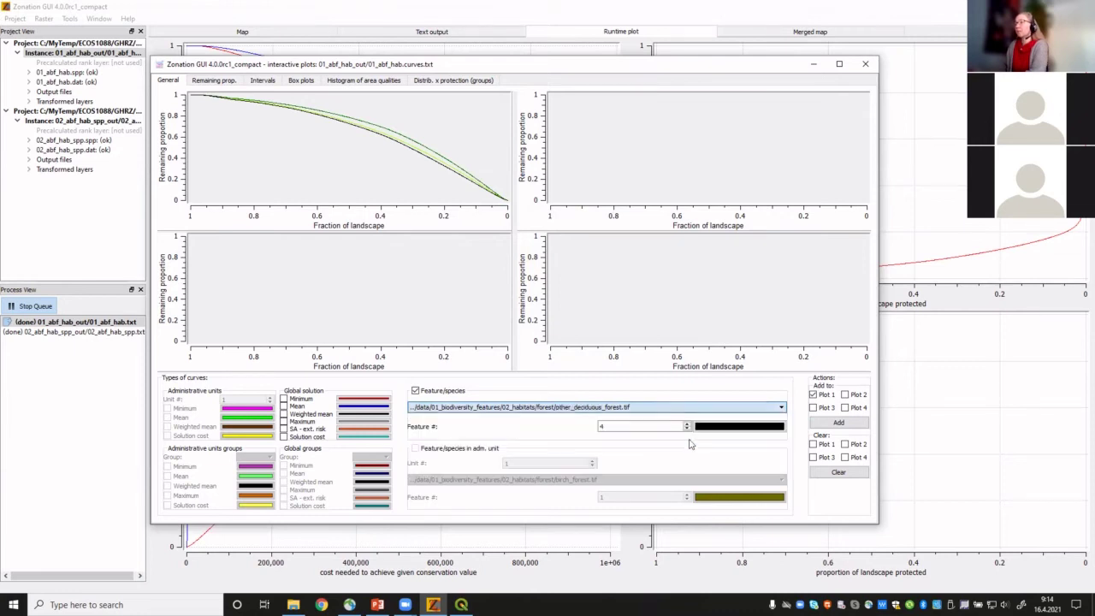
left_click(751, 428)
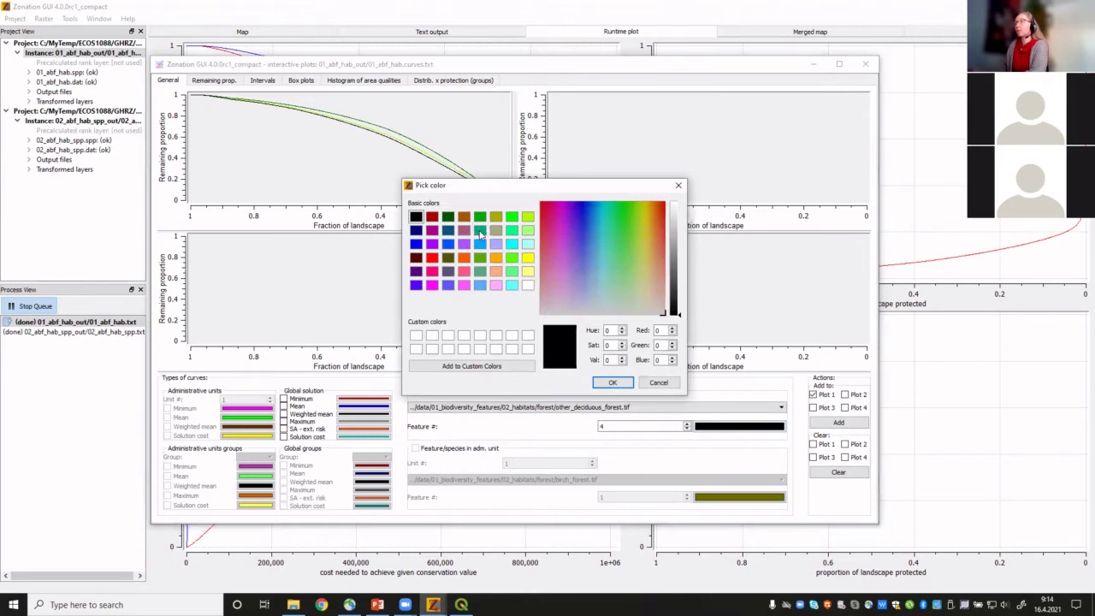
left_click(479, 231)
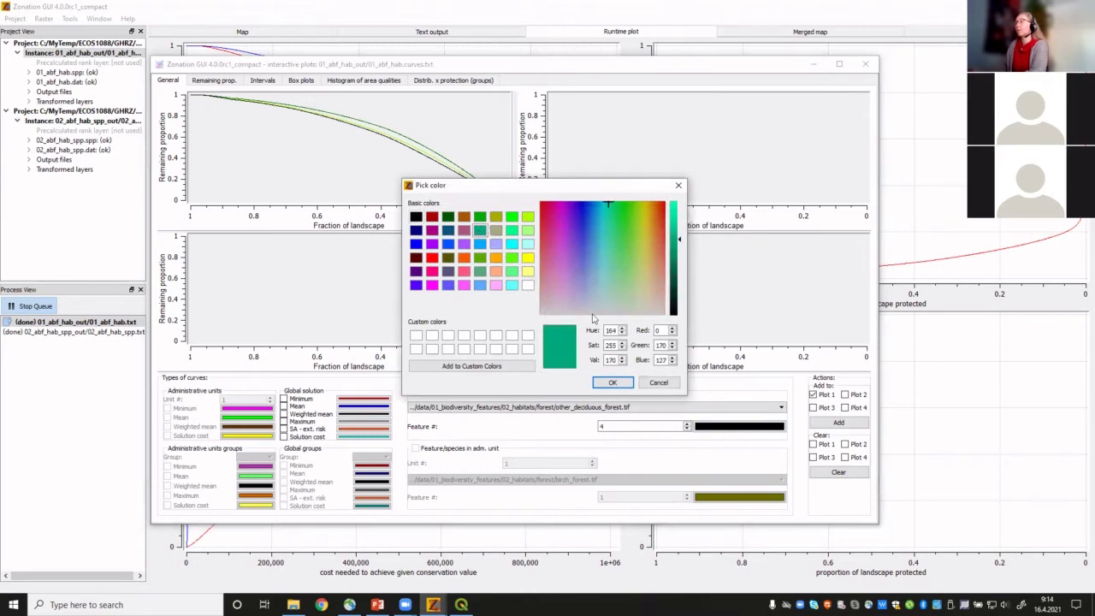
left_click(614, 382)
left_click(841, 424)
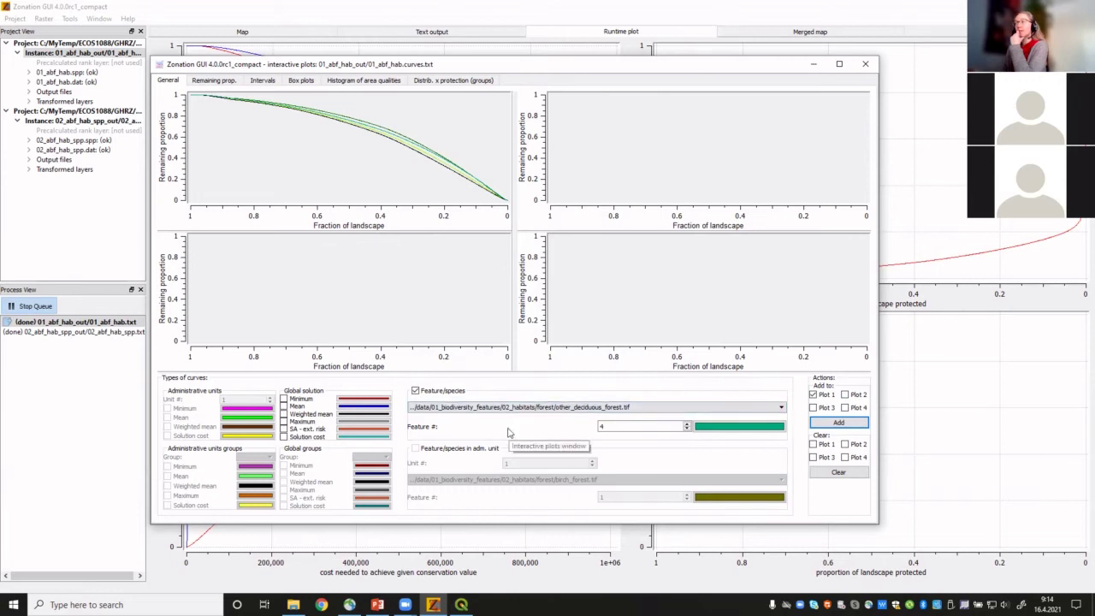
Add the peatlands.tif feature curve in blue (RGB 0, 0, 255) to Plot 2 only, deselecting Plot 1 as a target.
left_click(742, 411)
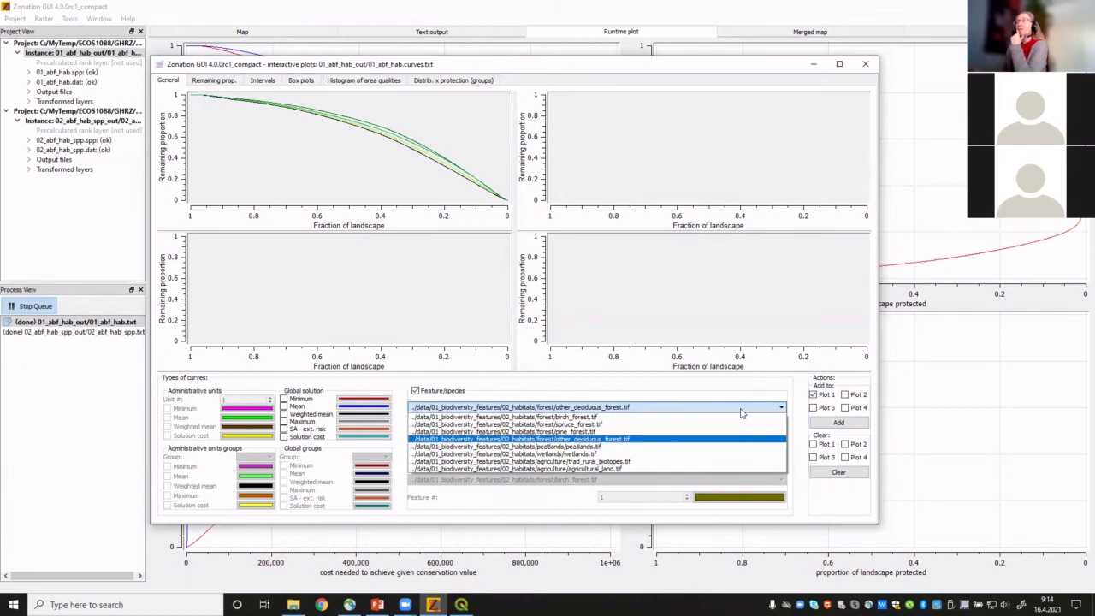
left_click(697, 446)
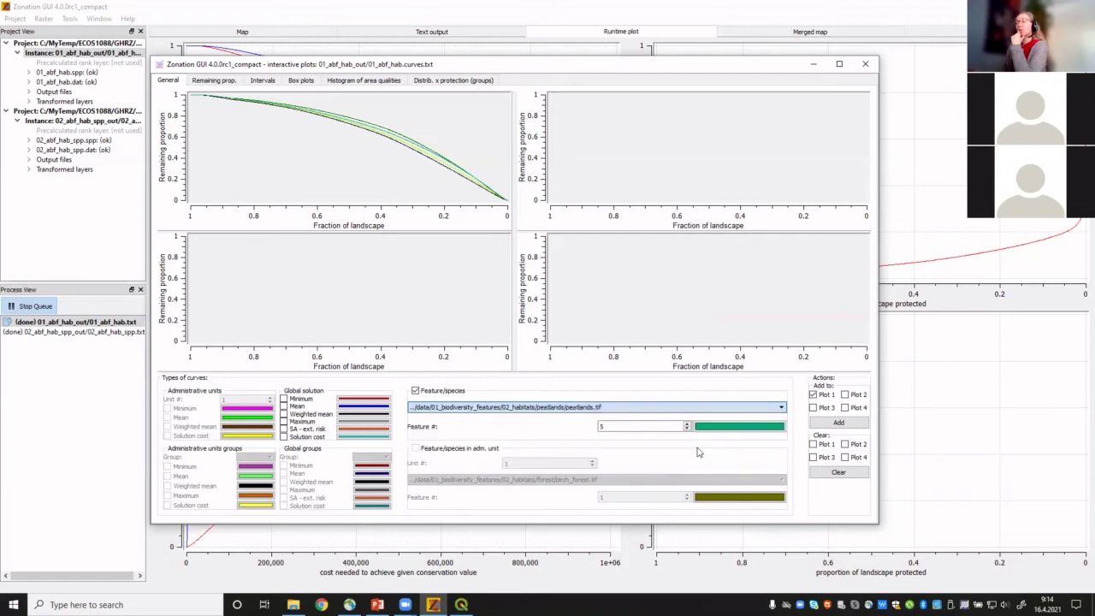
left_click(737, 430)
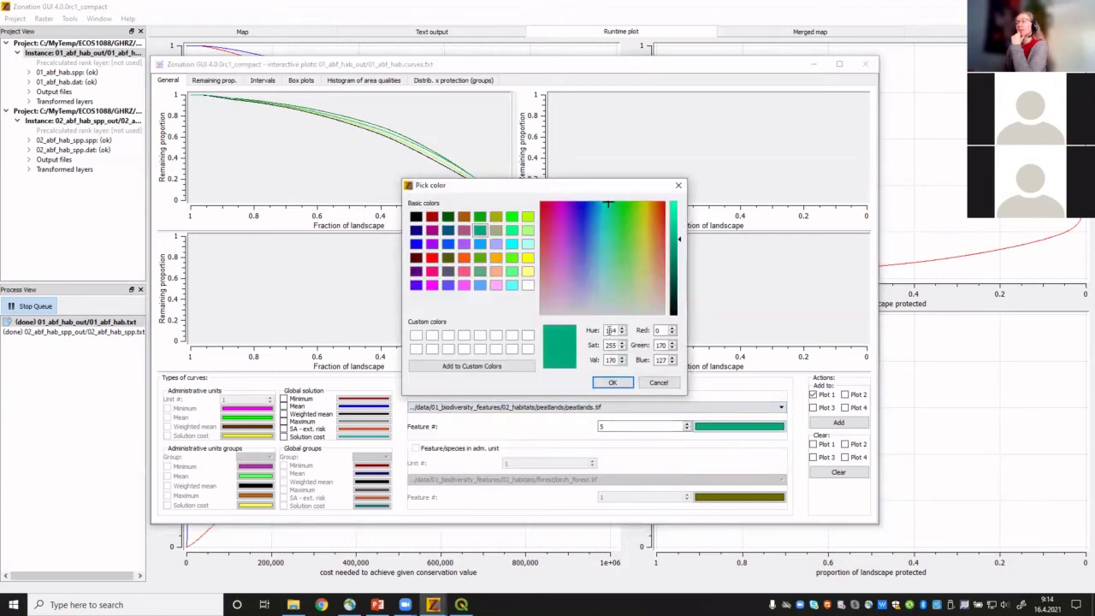
left_click(417, 245)
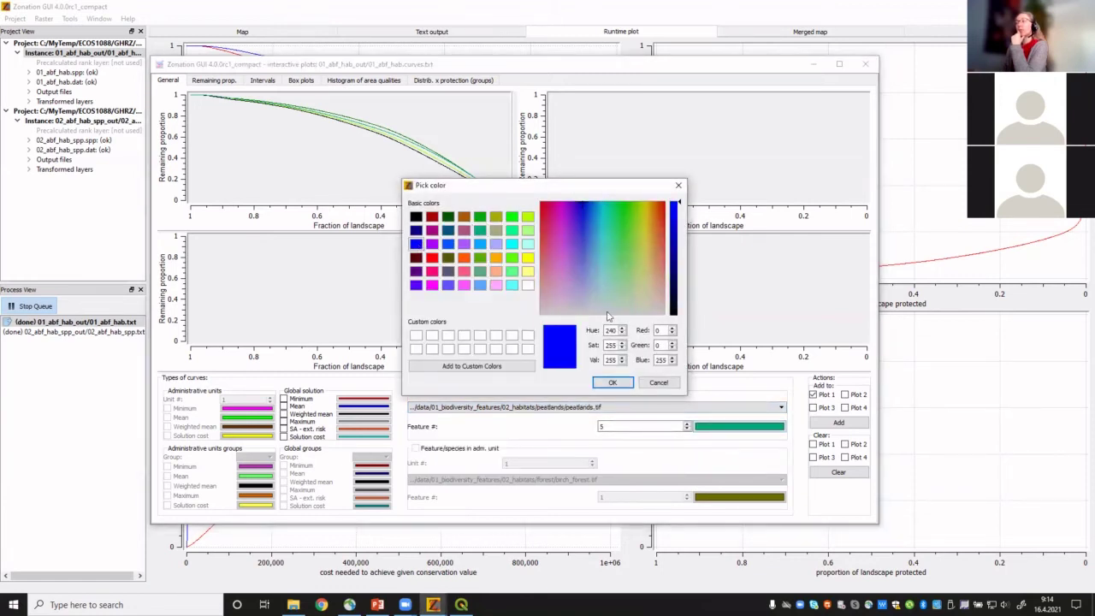
left_click(613, 383)
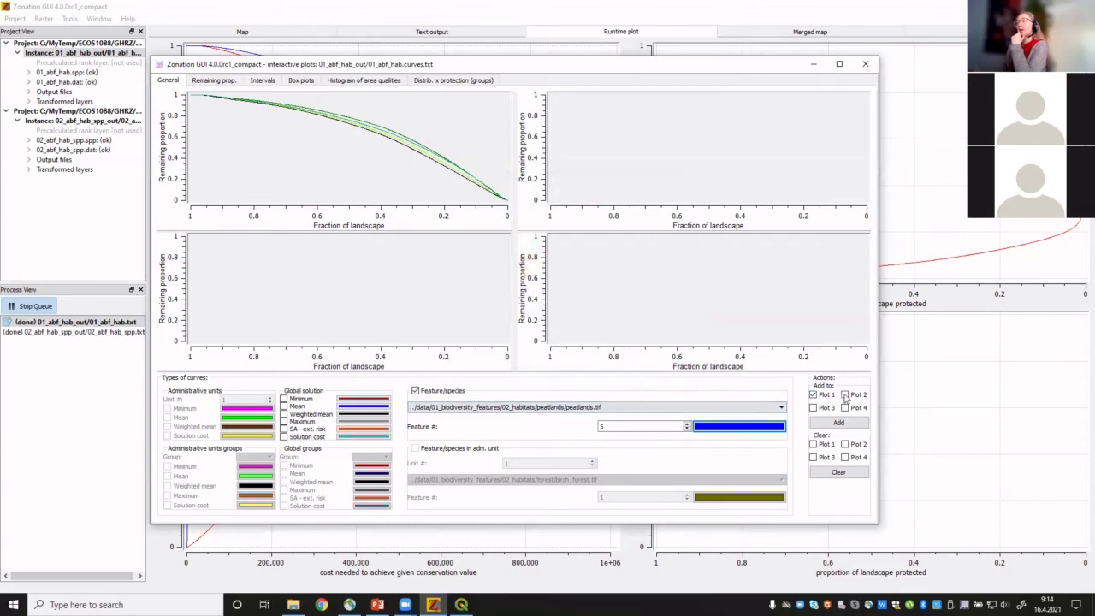
left_click(845, 395)
left_click(824, 396)
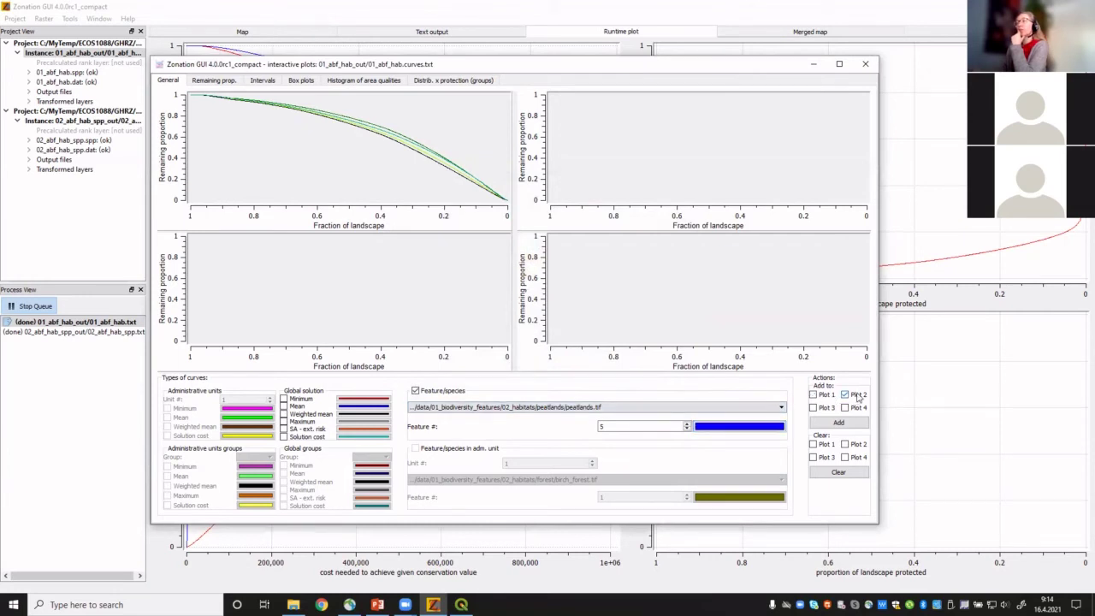
left_click(839, 424)
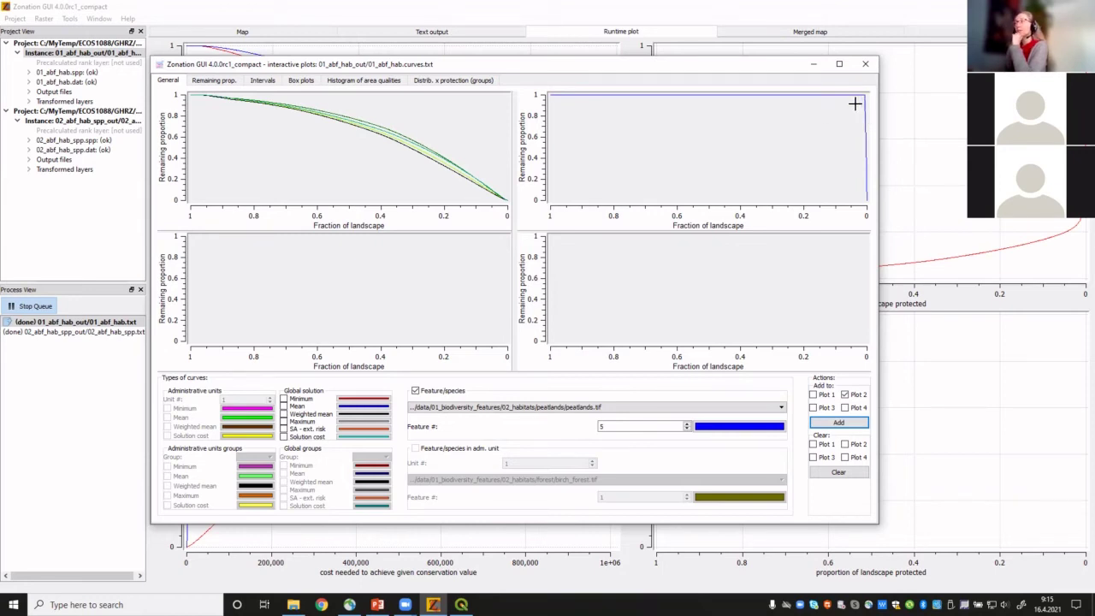
Add the wetlands.tif feature curve to Plot 2 in light blue (RGB 0, 170, 255).
left_click(774, 409)
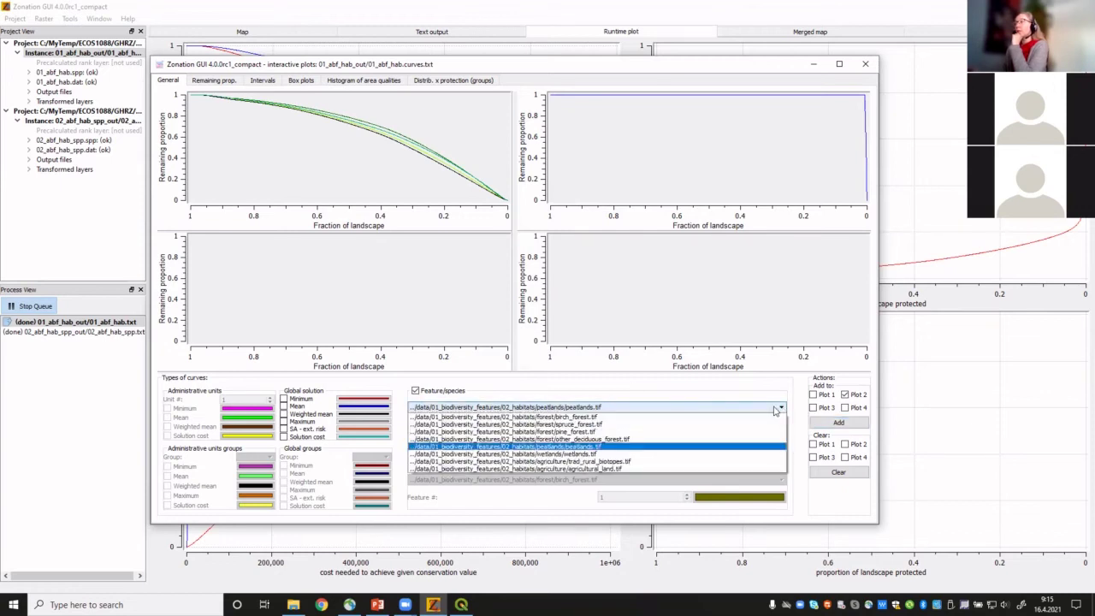
left_click(736, 455)
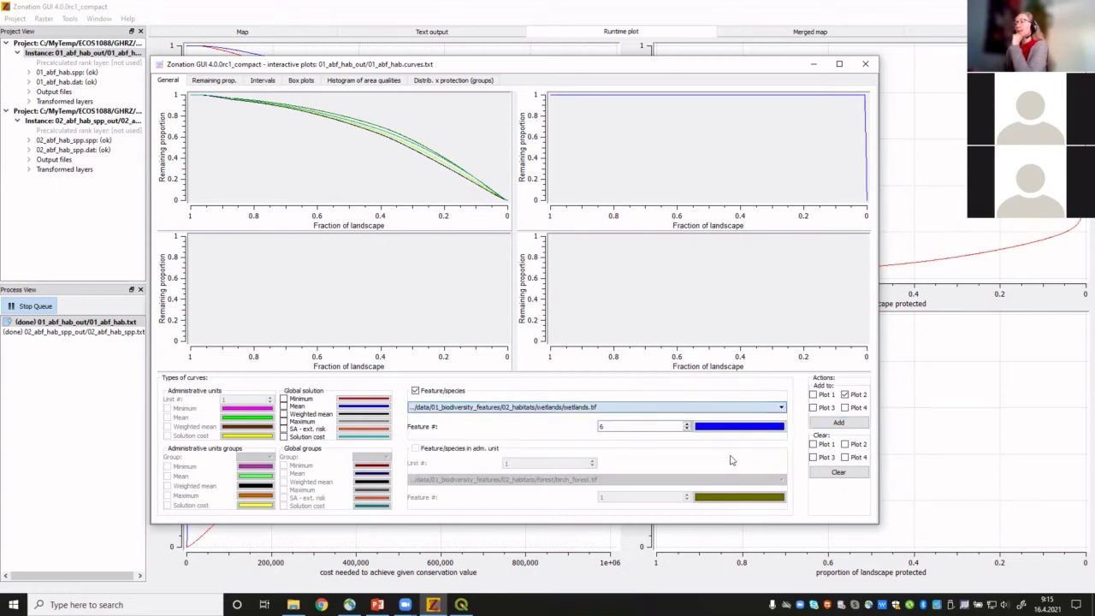
left_click(715, 427)
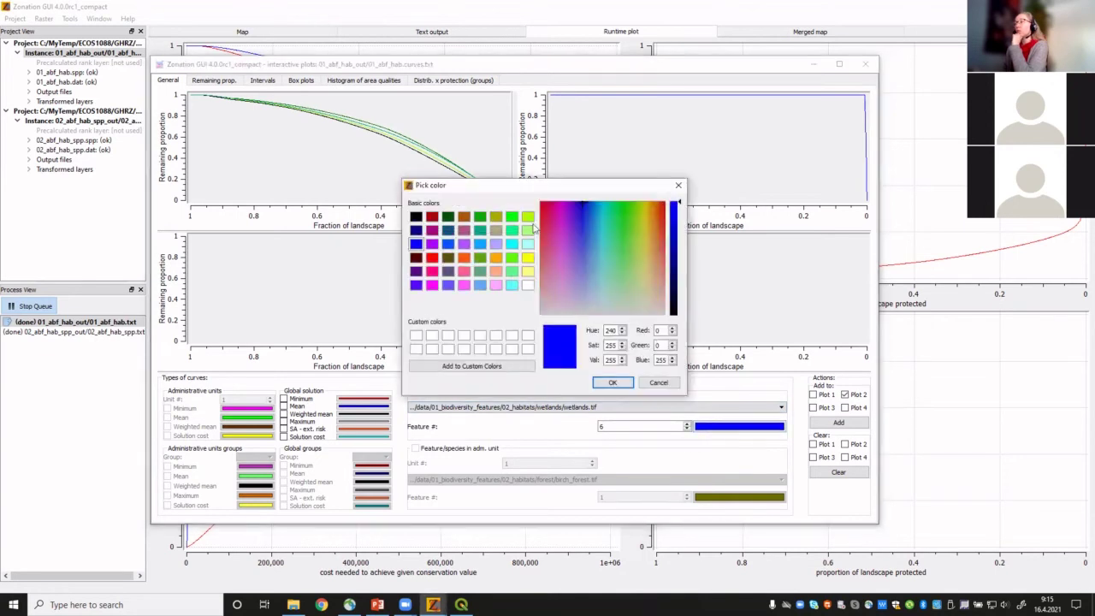
left_click(480, 244)
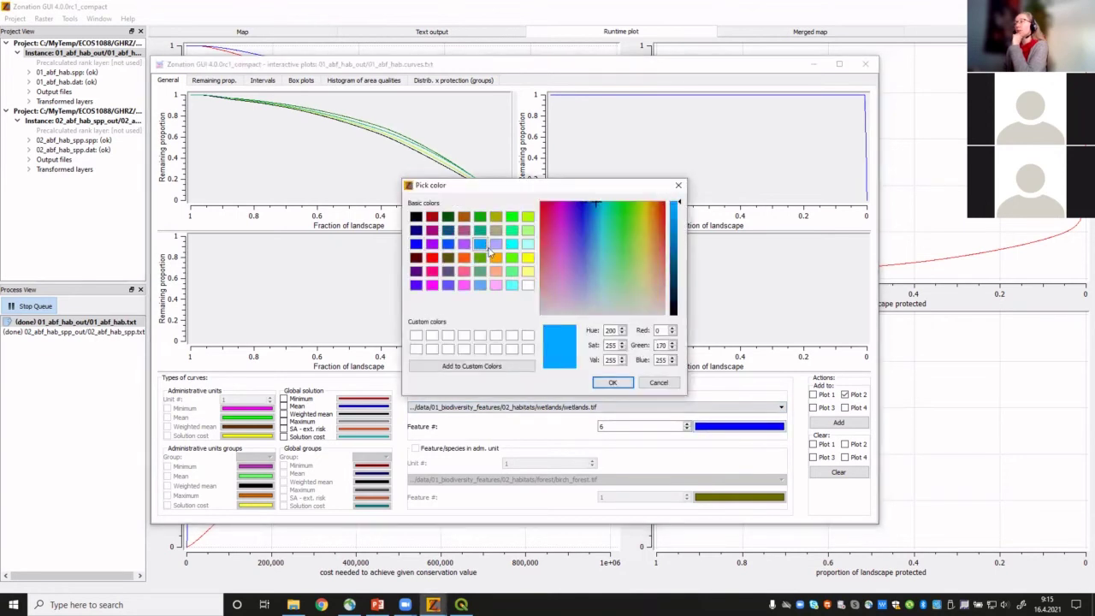
left_click(612, 382)
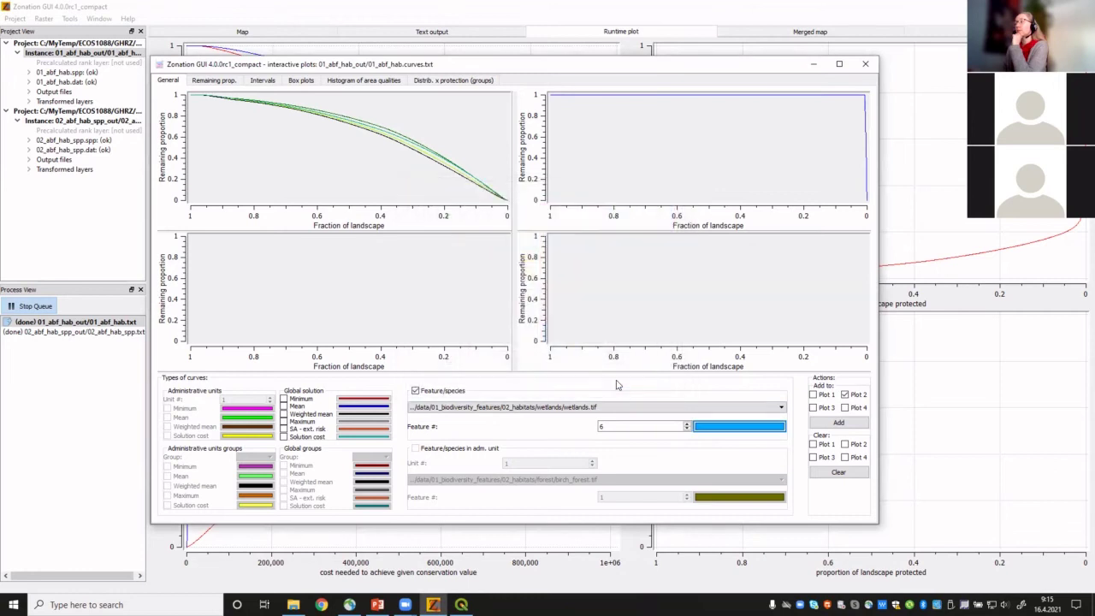
left_click(839, 422)
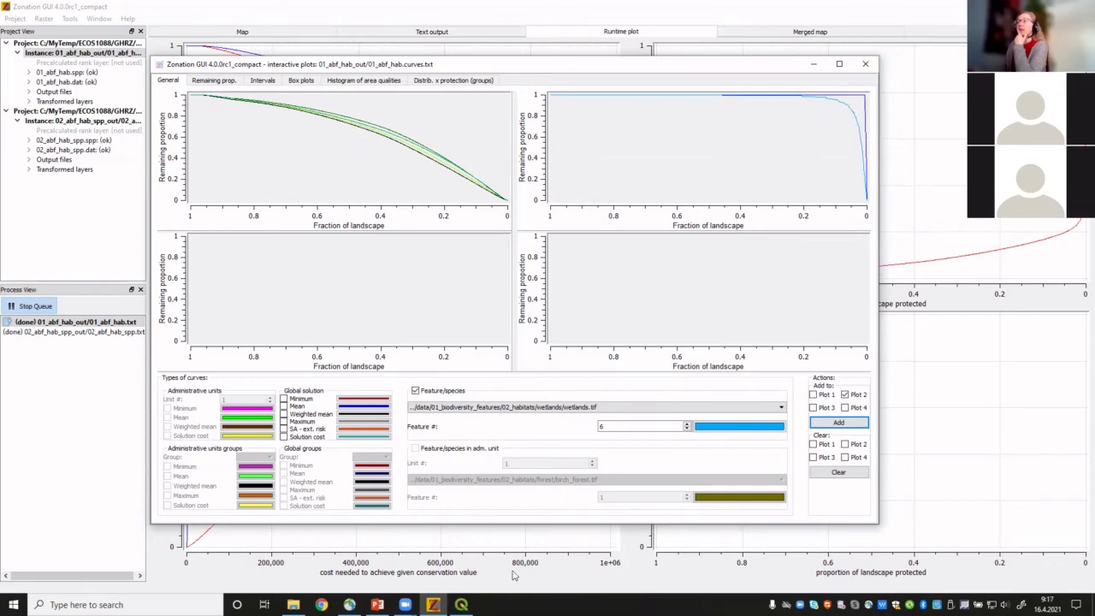
Switch to QGIS, hide the 01_abf_hab rank raster and show the biodiversity features to view the birch_forest distribution.
mouse_move(461, 604)
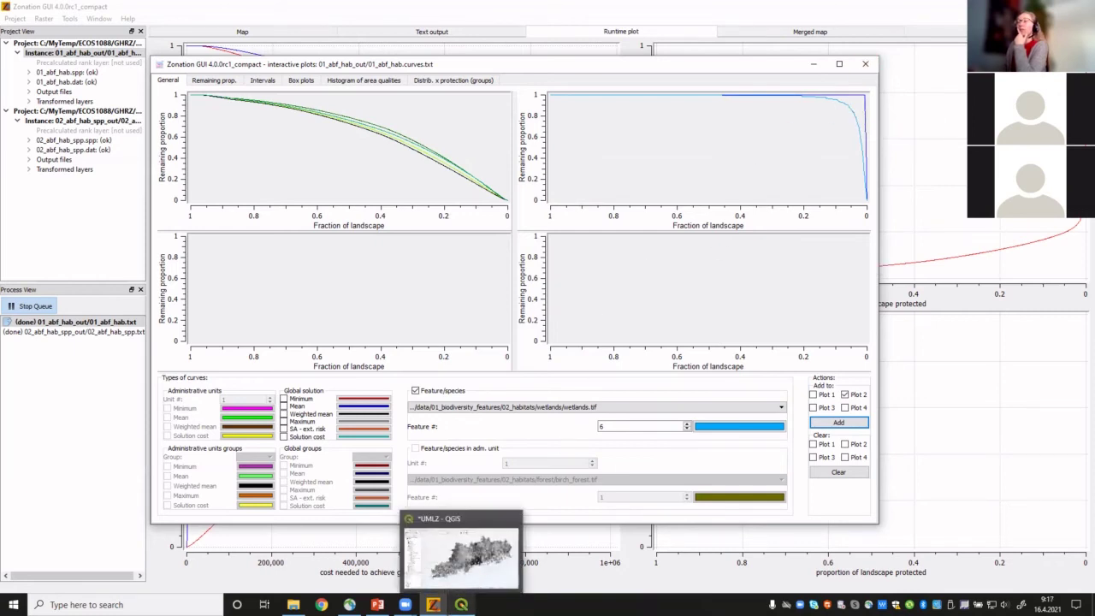
left_click(461, 605)
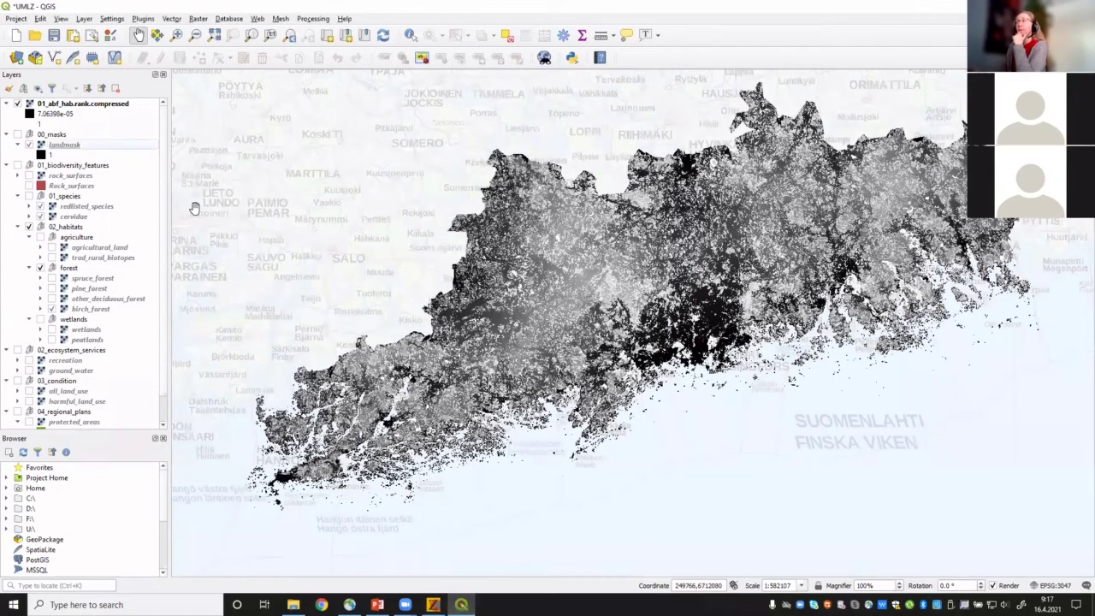
left_click(18, 103)
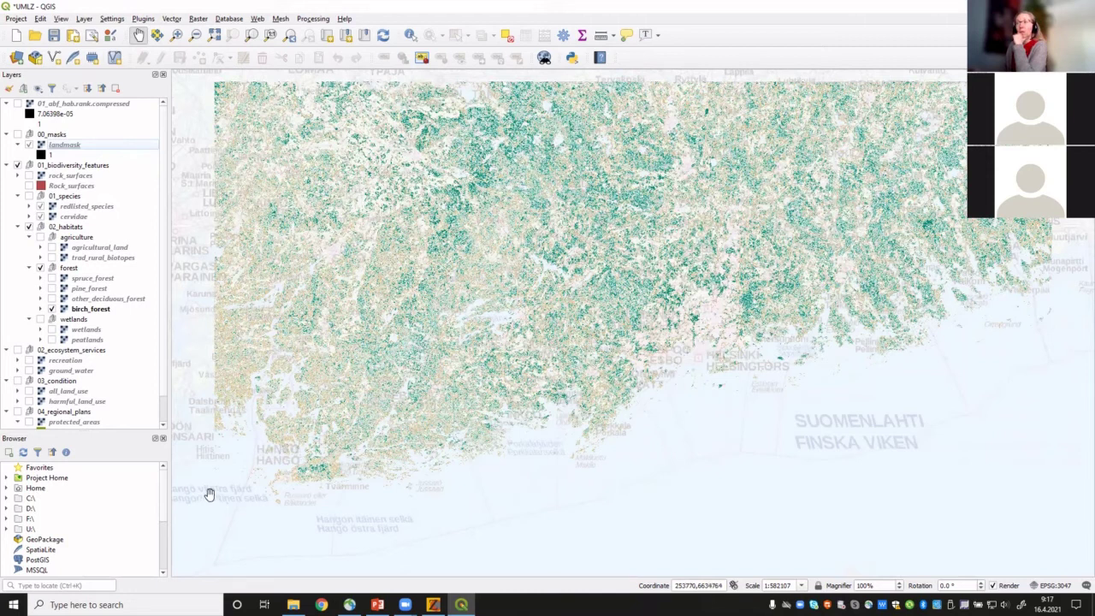
Hide the forest group, show the peatlands layer in the wetlands group to view its distribution, and return to Zonation.
left_click(51, 309)
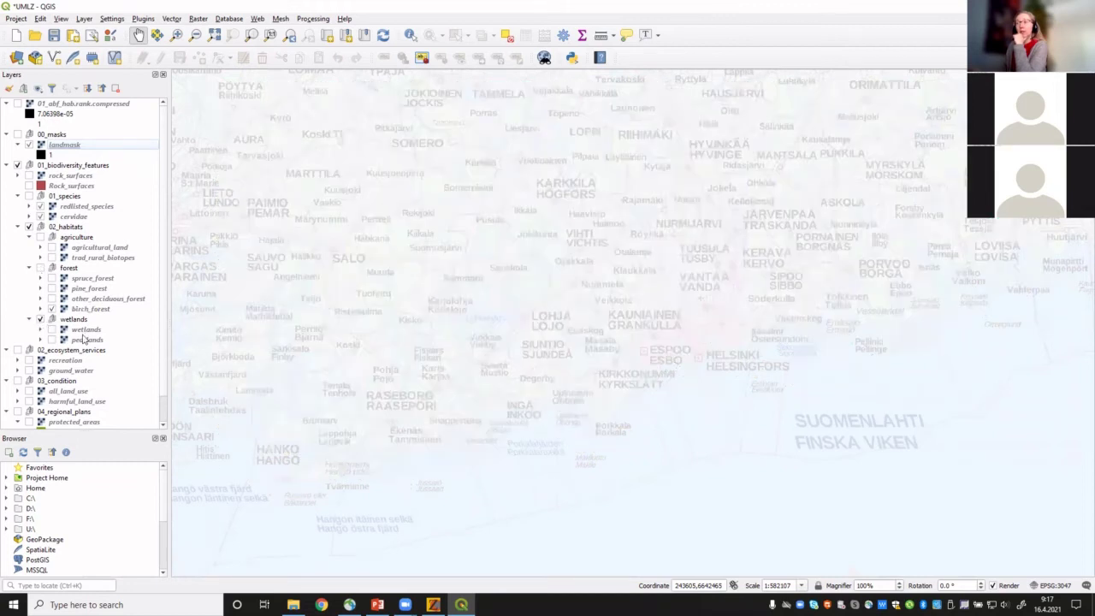
left_click(52, 339)
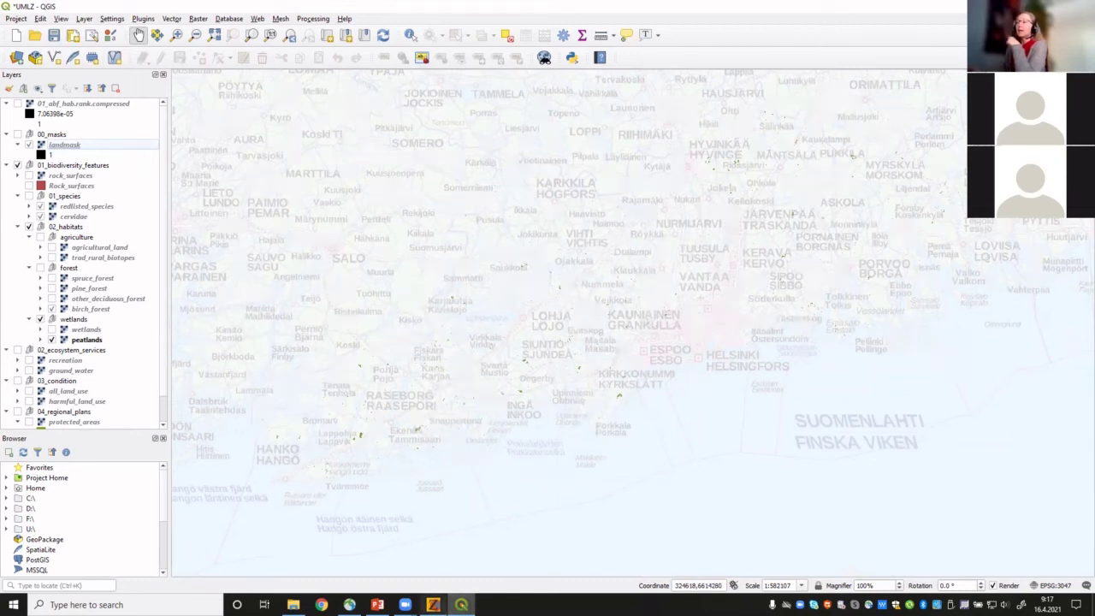
left_click(433, 605)
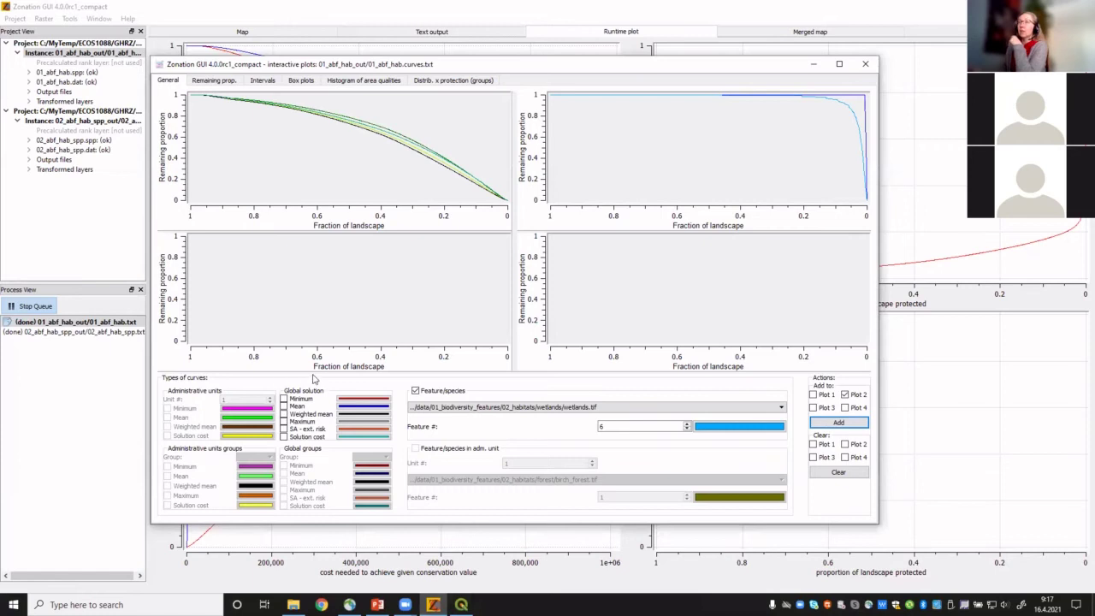